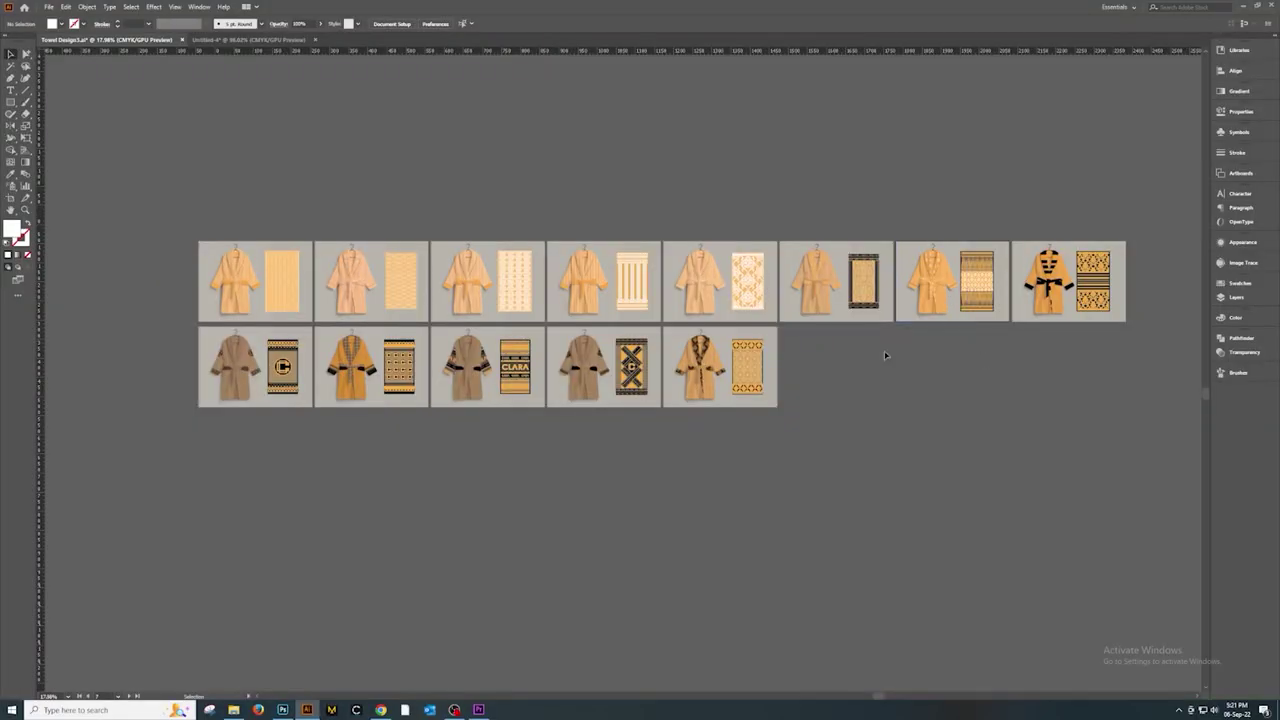
Step: Open ARTWORK.ai from the M&S project folder in Illustrator
scroll(958, 258, "up", 10)
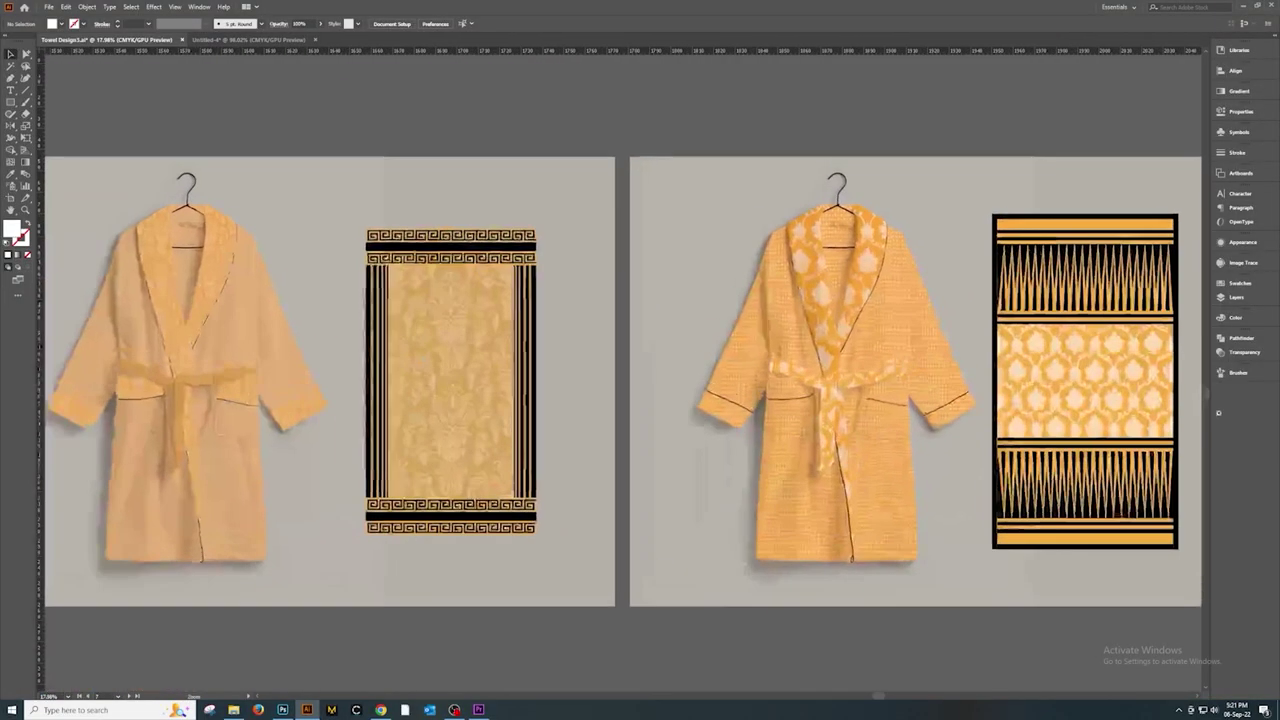
scroll(716, 409, "down", 2)
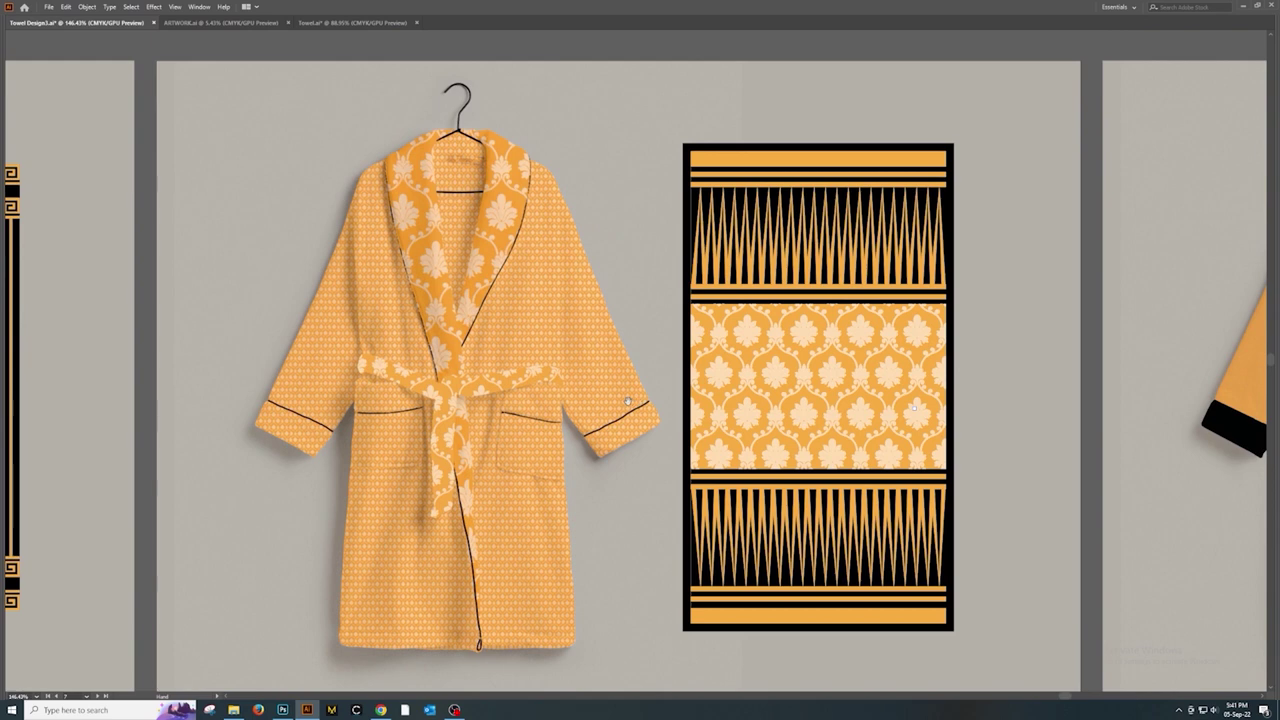
left_click_drag(627, 401, 638, 402)
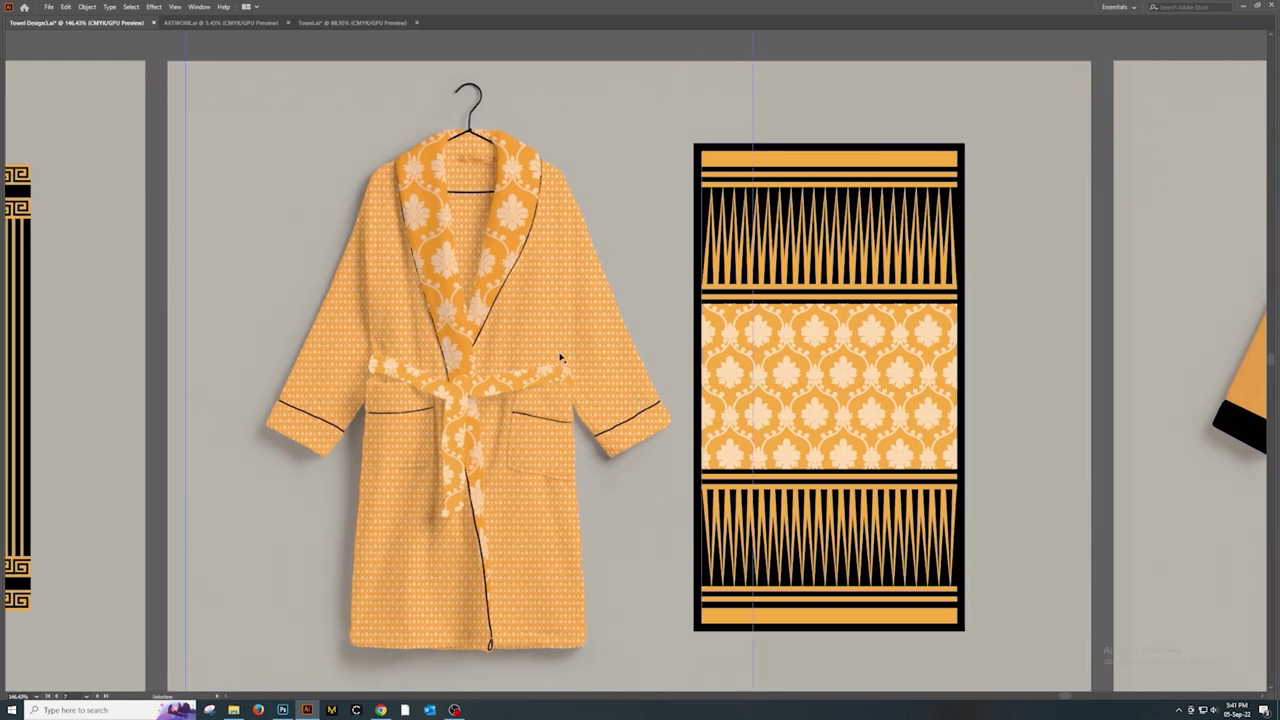
left_click(233, 710)
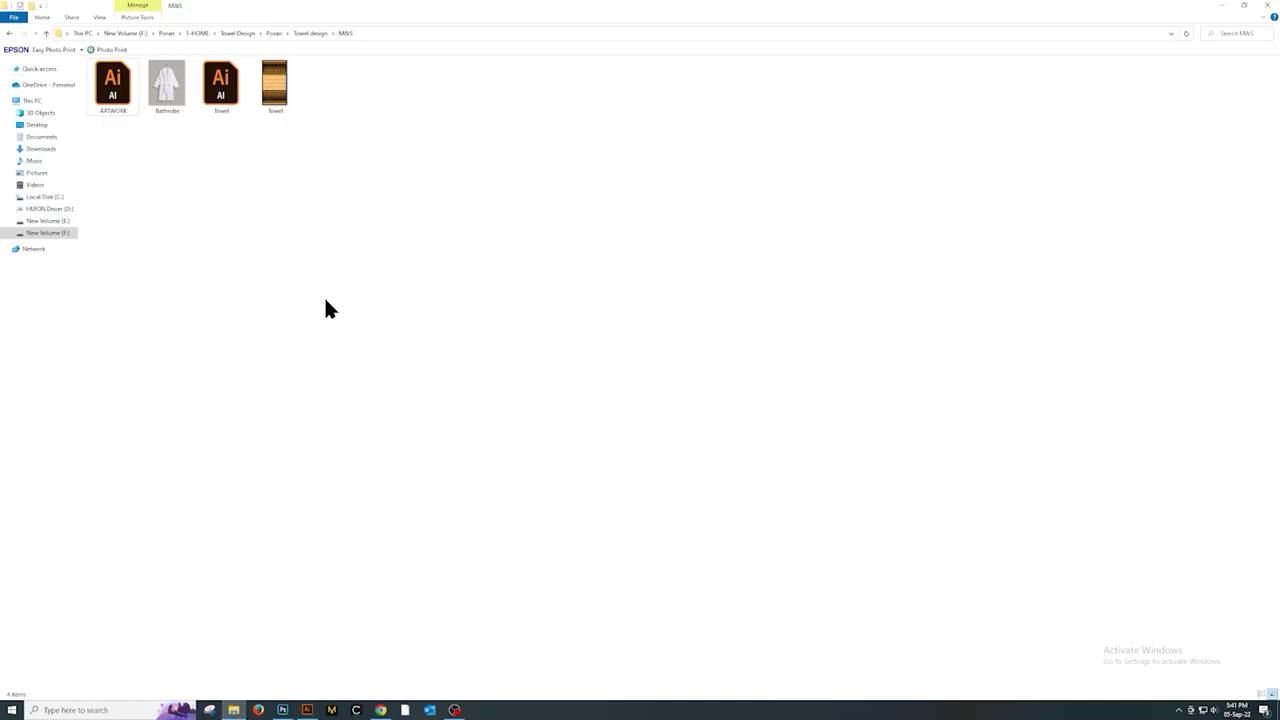
double_click(112, 85)
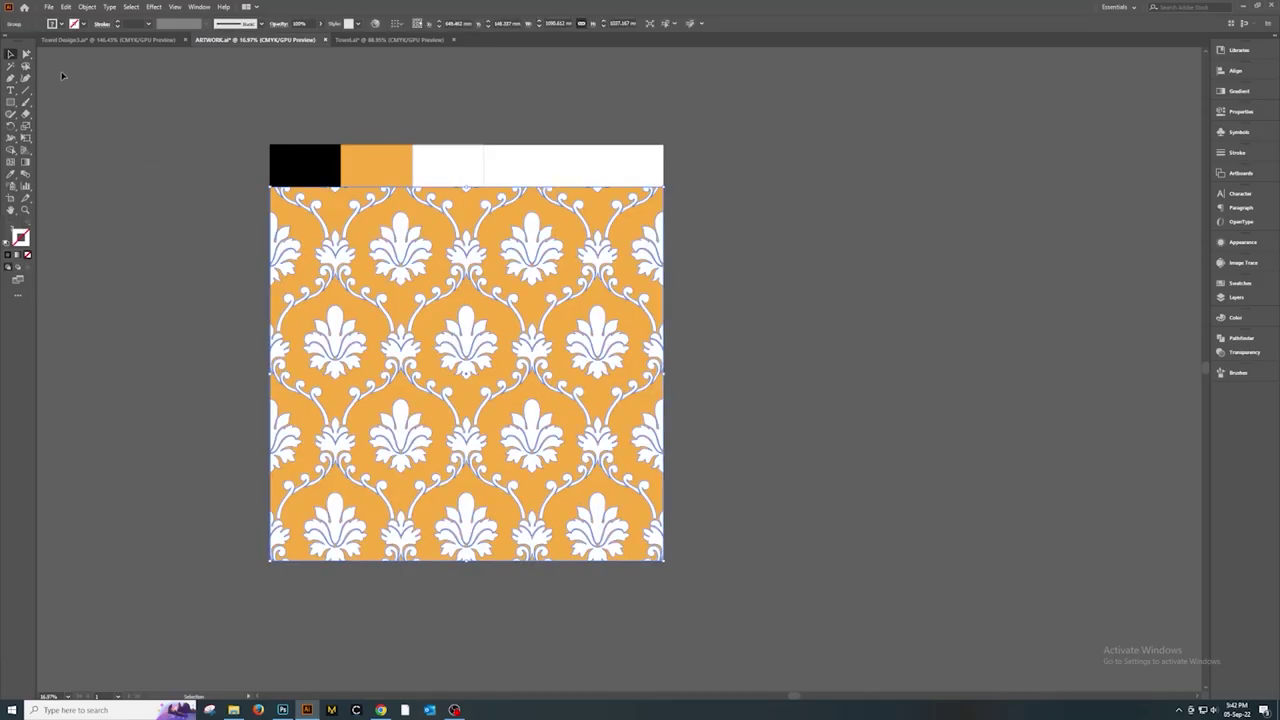
Step: Select the Direct Selection tool, then return to the M&S folder in File Explorer
left_click(28, 56)
key("alt+Tab")
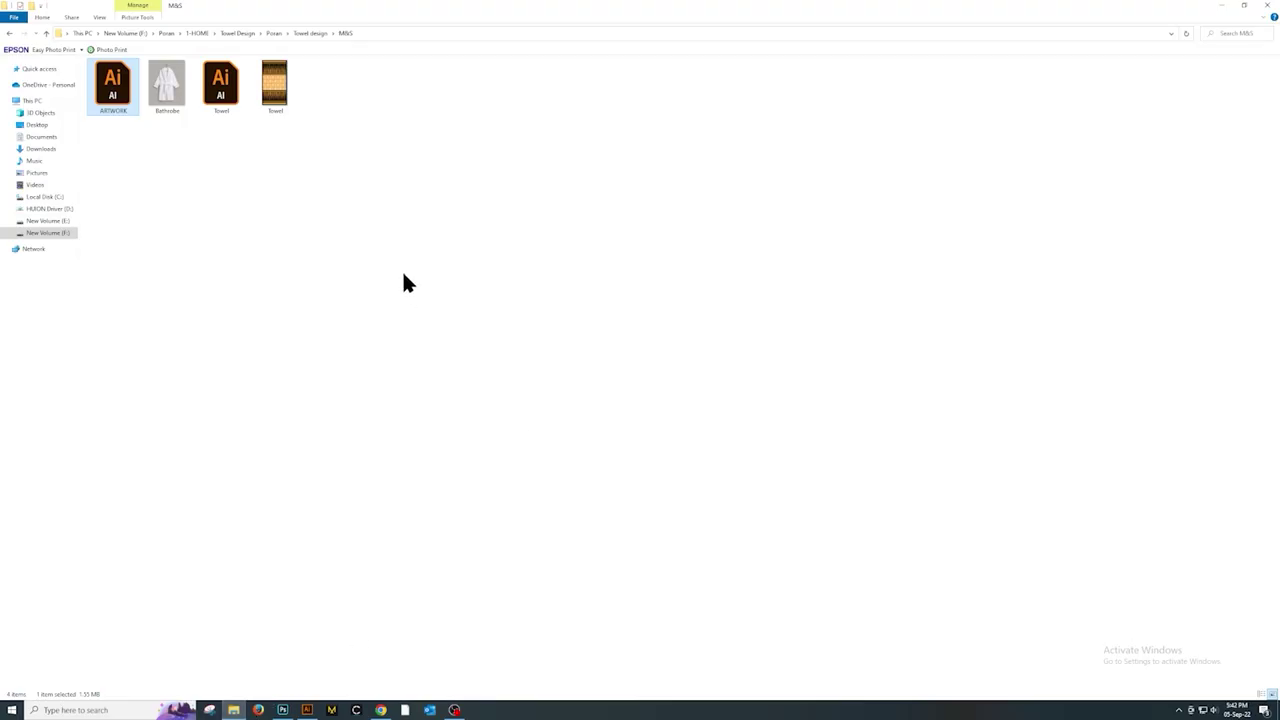
left_click(396, 287)
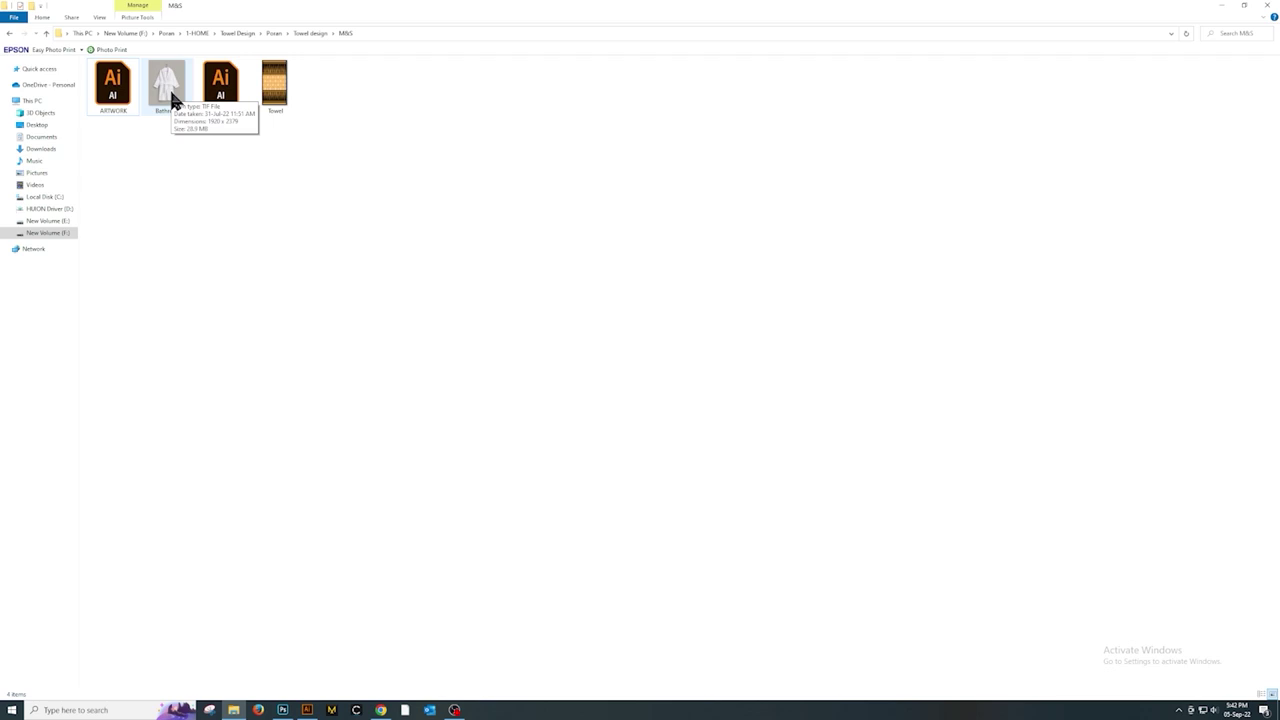
Step: In Bathrobe.tif, toggle visibility of the cuff, sleeve, belt and neck layers
left_click(283, 710)
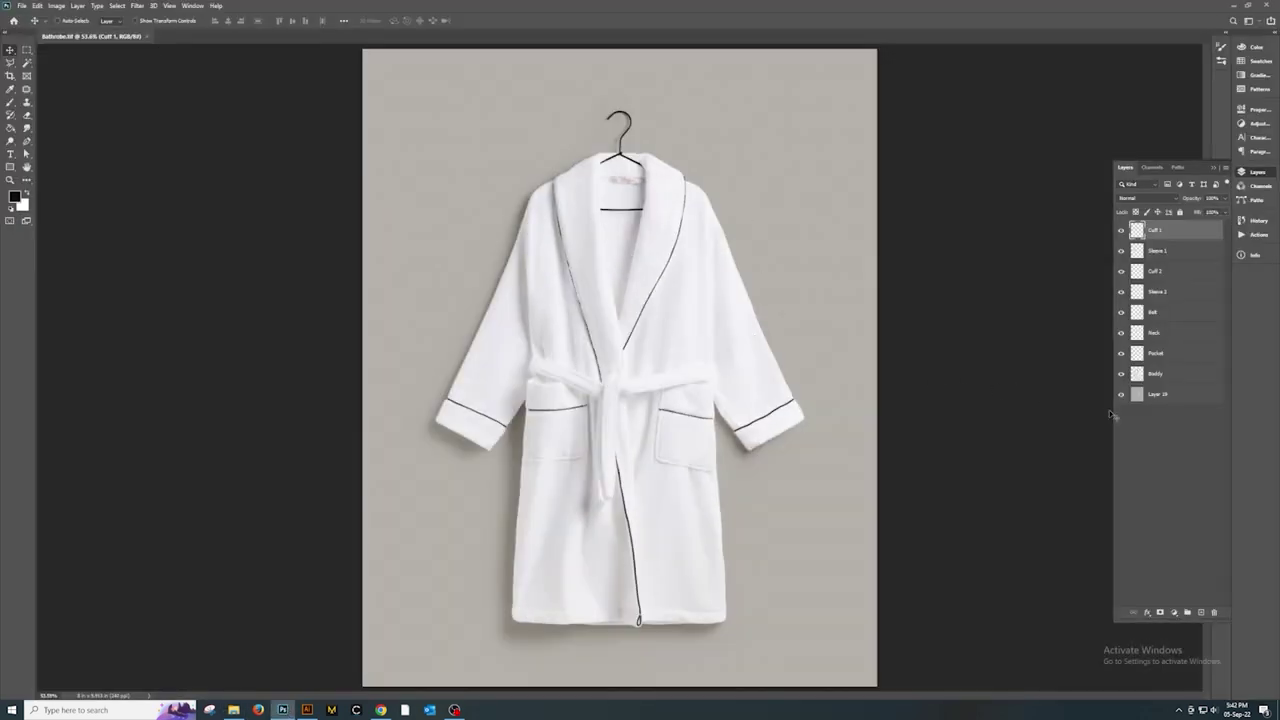
left_click_drag(1122, 375, 1121, 229)
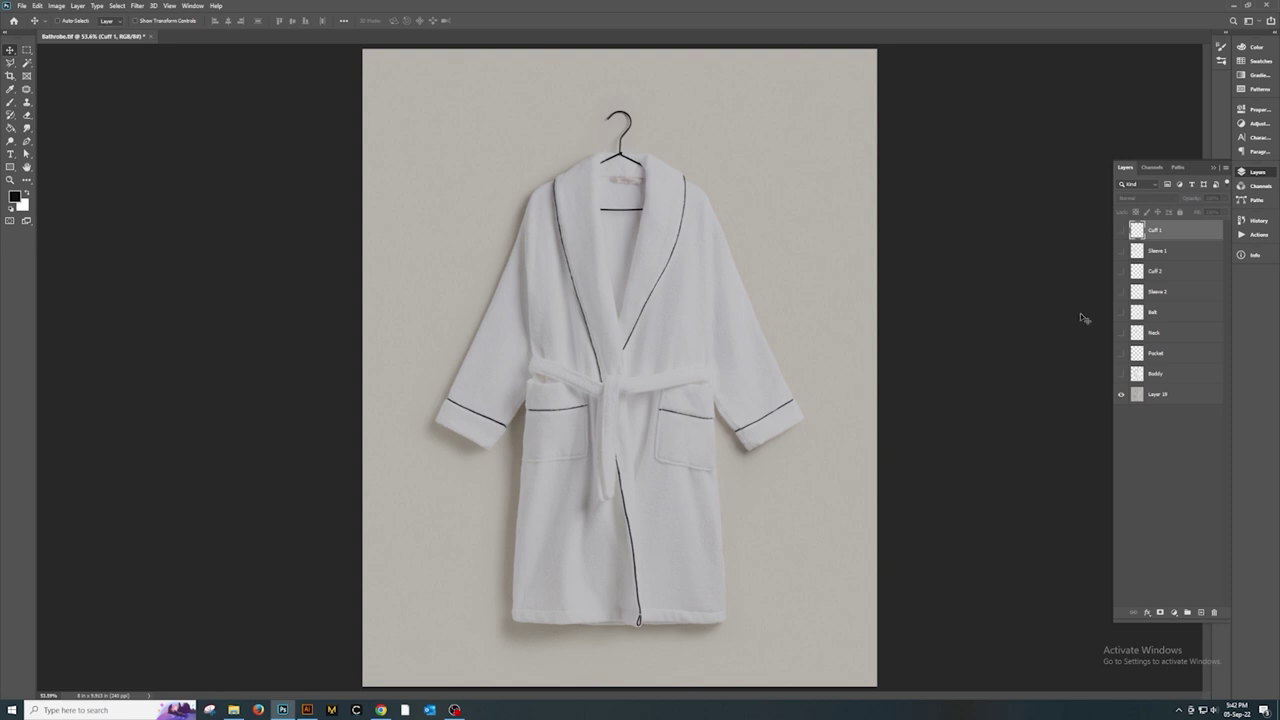
left_click_drag(1123, 230, 1125, 350)
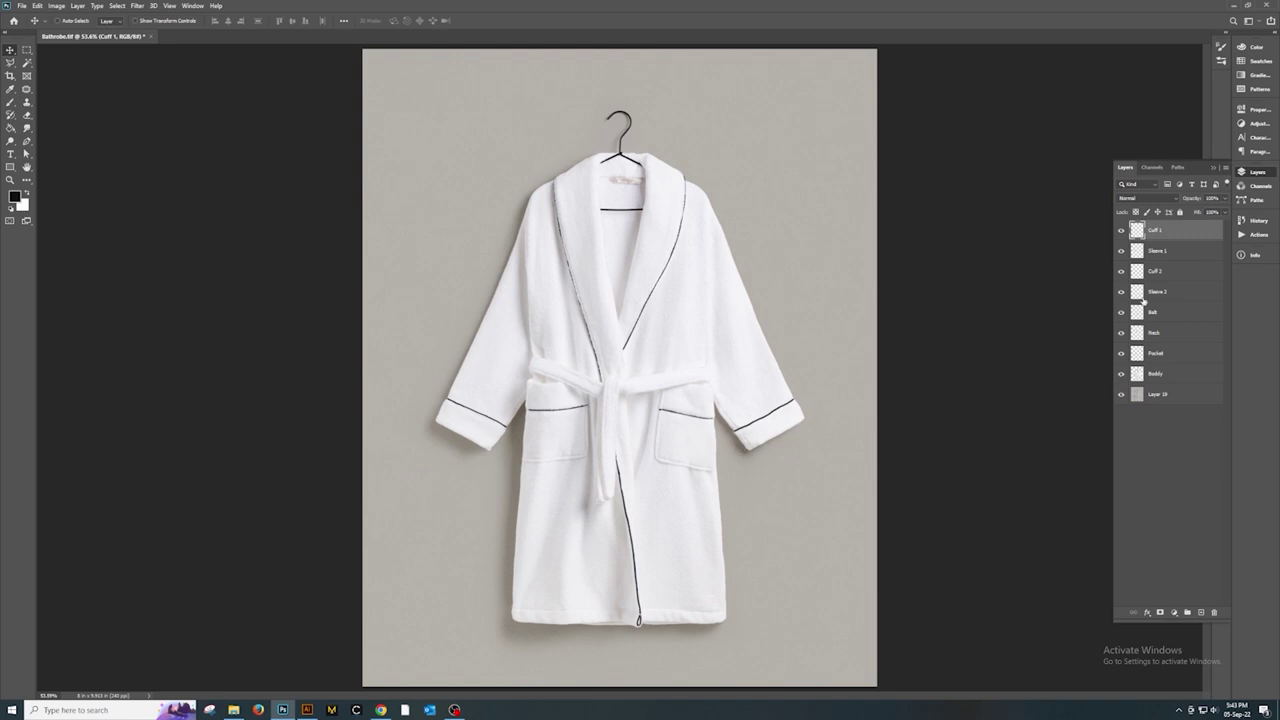
left_click(1122, 231)
left_click(1121, 231)
left_click_drag(1121, 231, 1122, 381)
Step: Preview the pocket, body and neck layers one at a time
left_click(1122, 378)
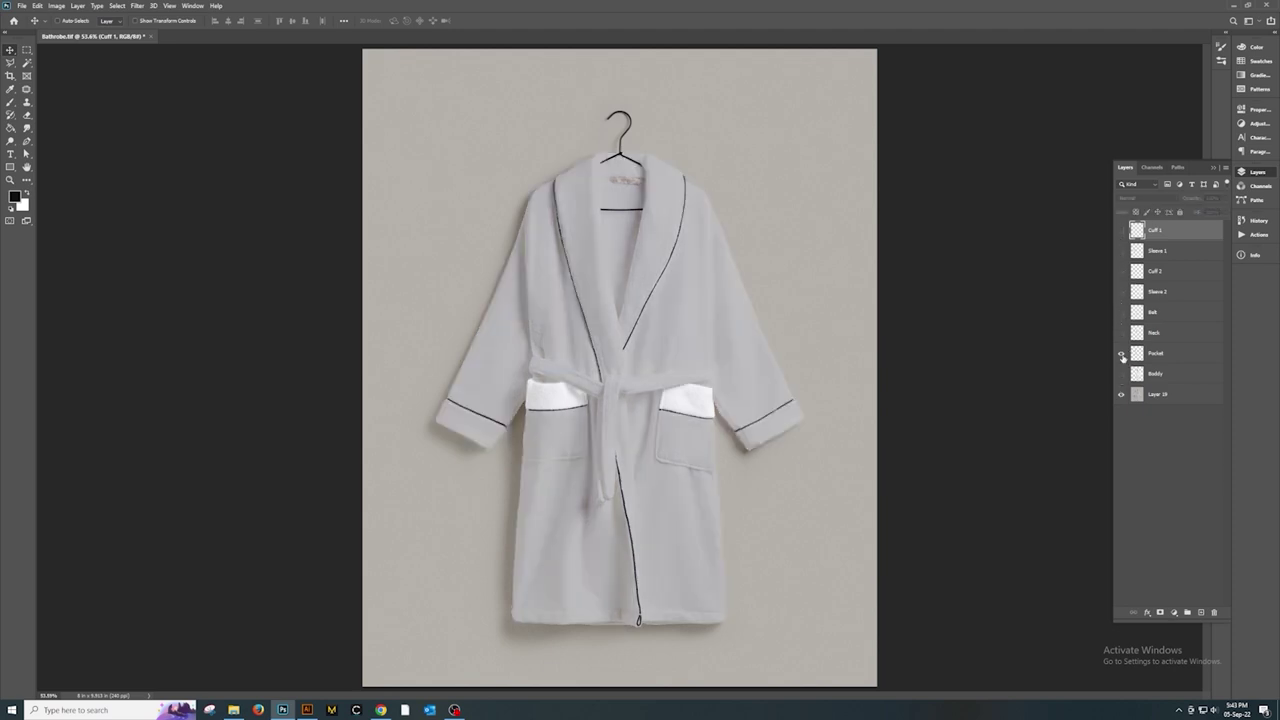
left_click(1122, 353)
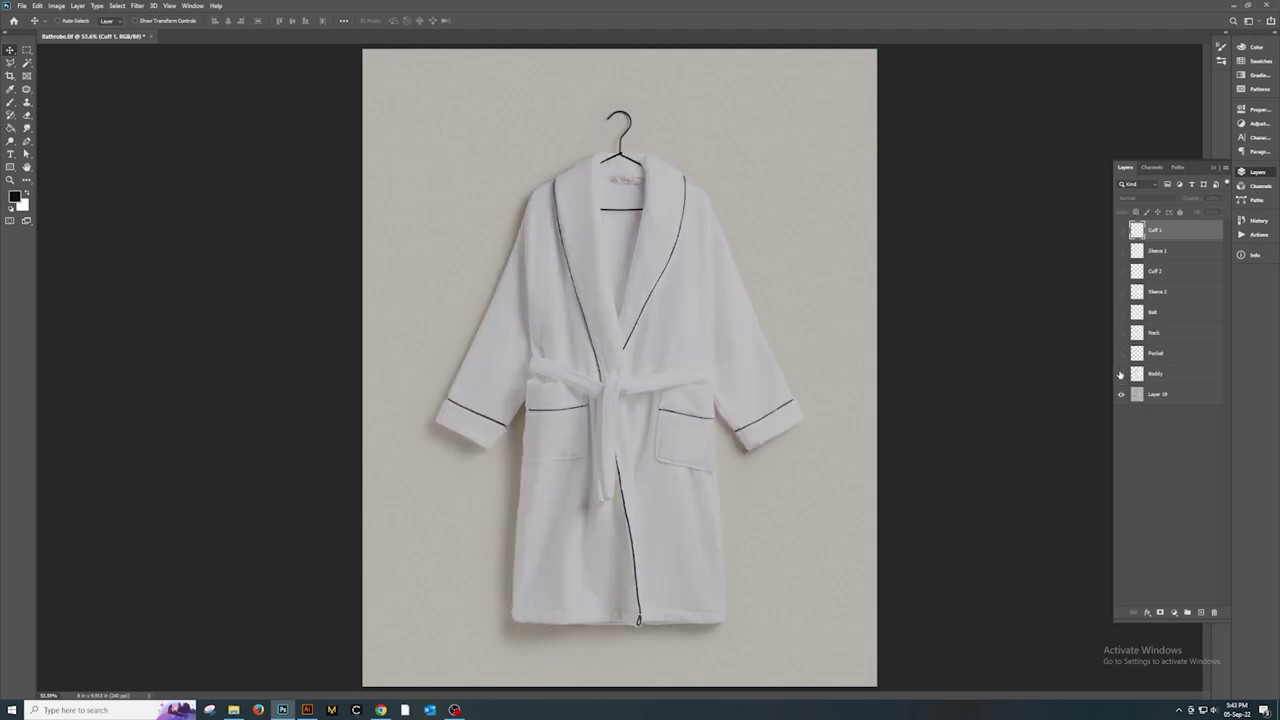
left_click(1120, 374)
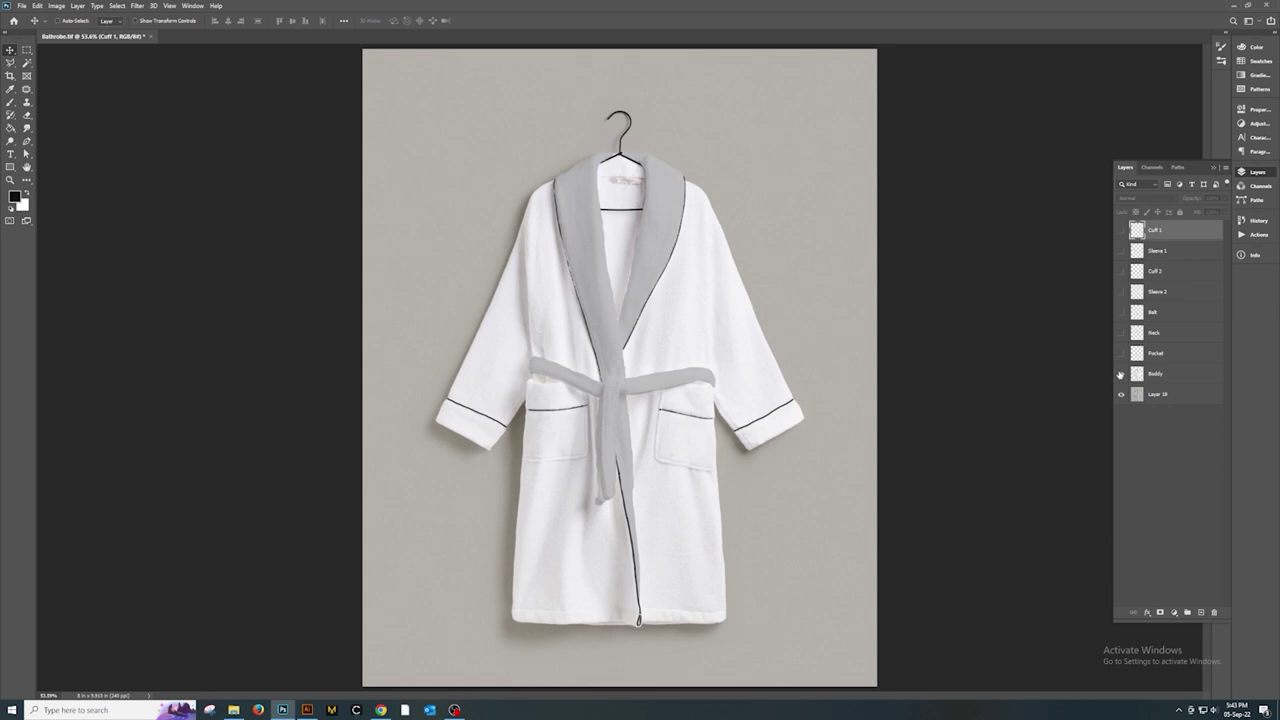
left_click(1120, 374)
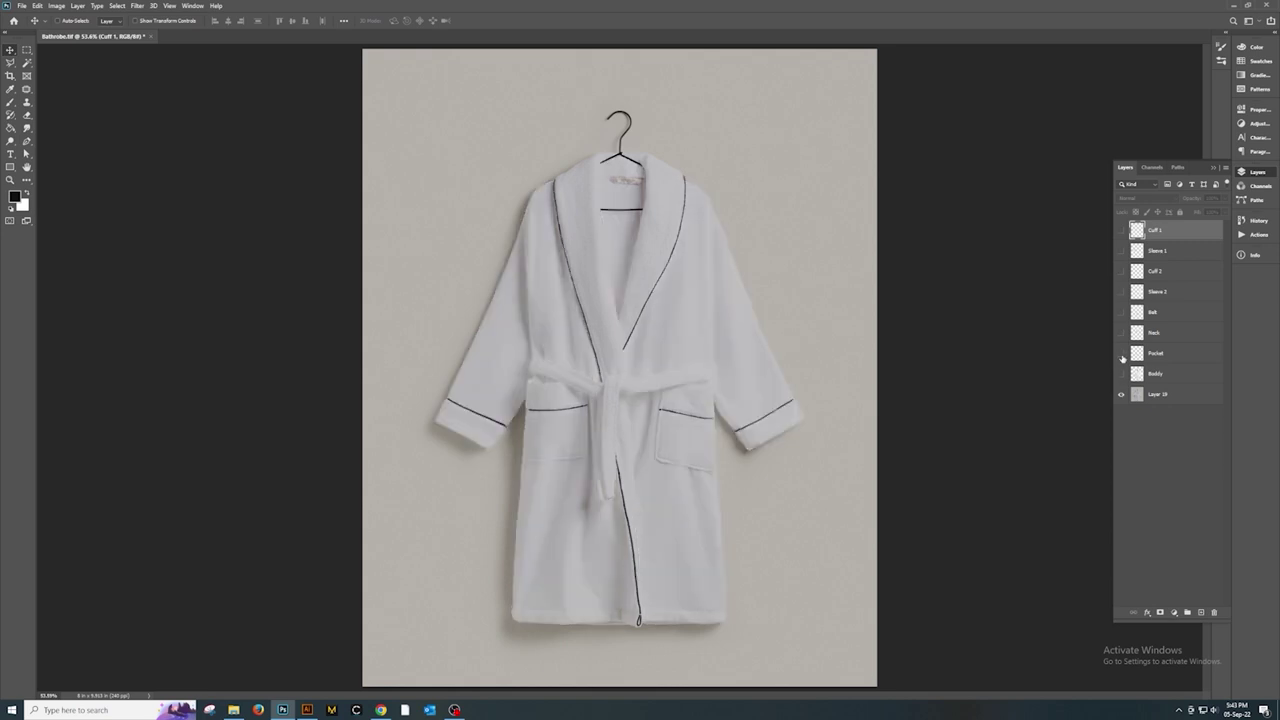
left_click(1121, 354)
left_click(1121, 354)
left_click(1121, 334)
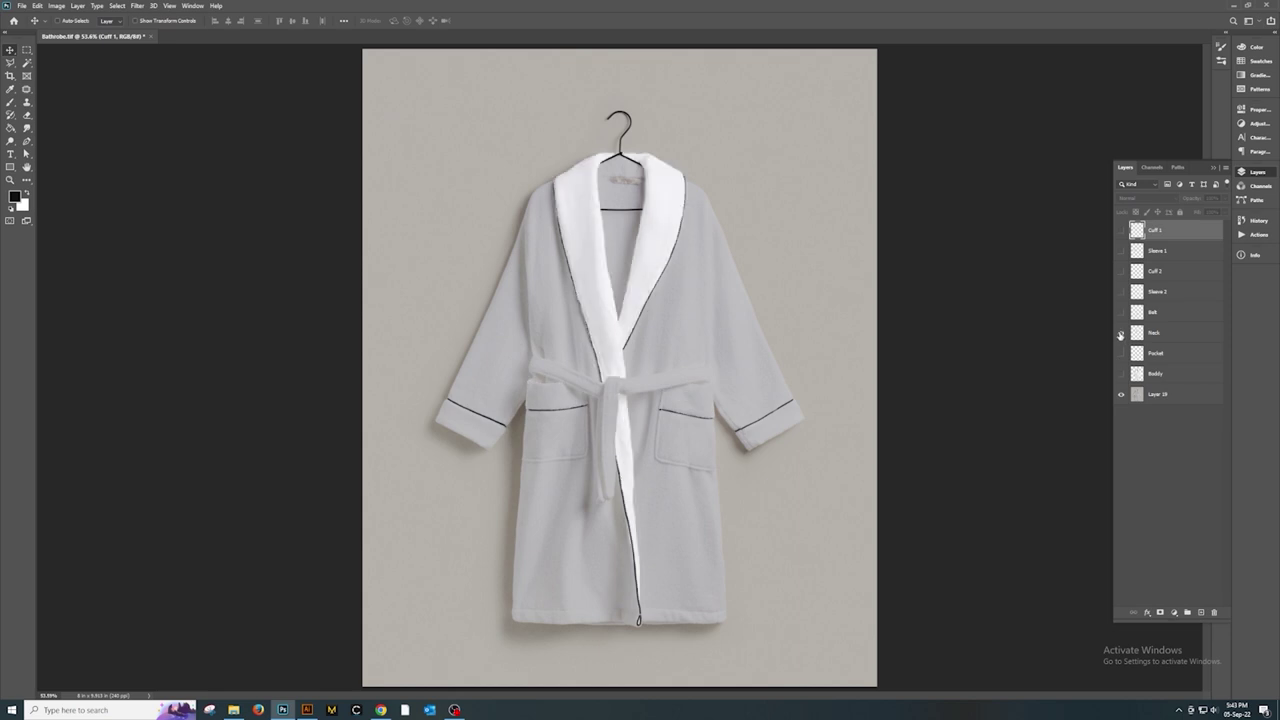
left_click(1121, 334)
Step: Check the belt, Sleeve 2 and Cuff 2 layers individually, then show all parts again
left_click(1121, 313)
left_click(1121, 313)
left_click(1121, 292)
left_click(1121, 292)
left_click(1121, 273)
left_click(1121, 273)
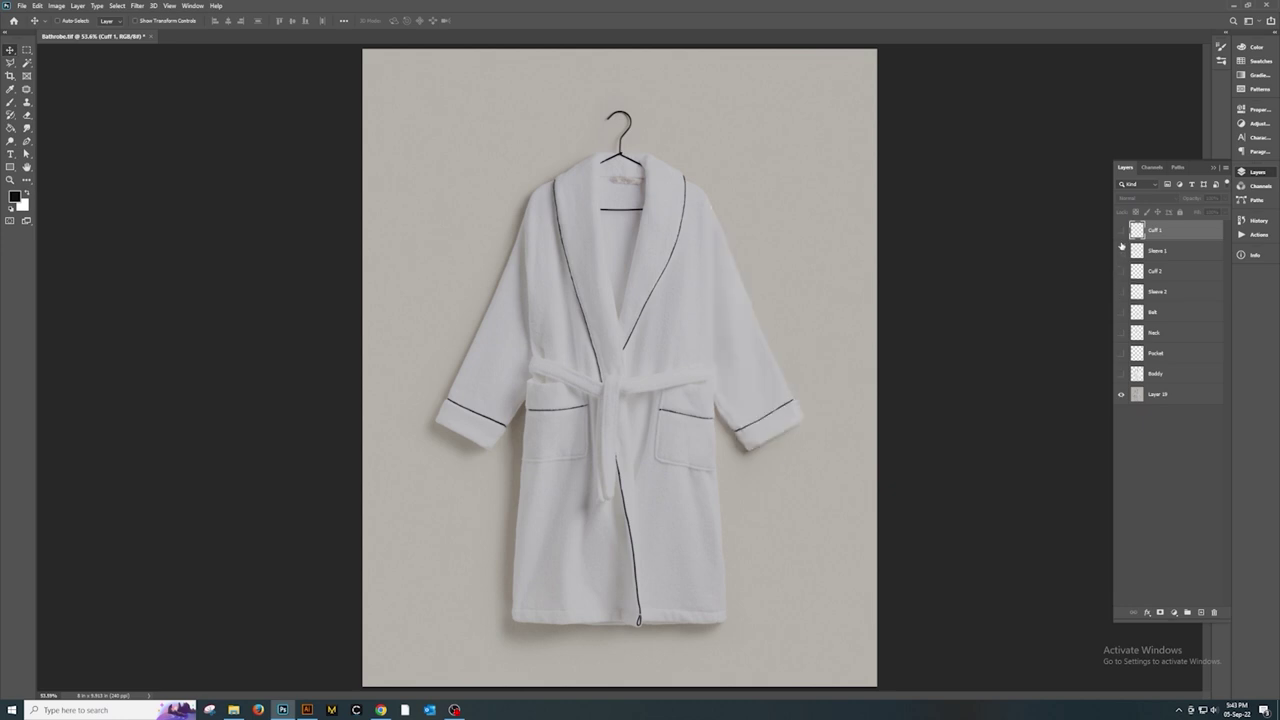
left_click_drag(1121, 230, 1118, 393)
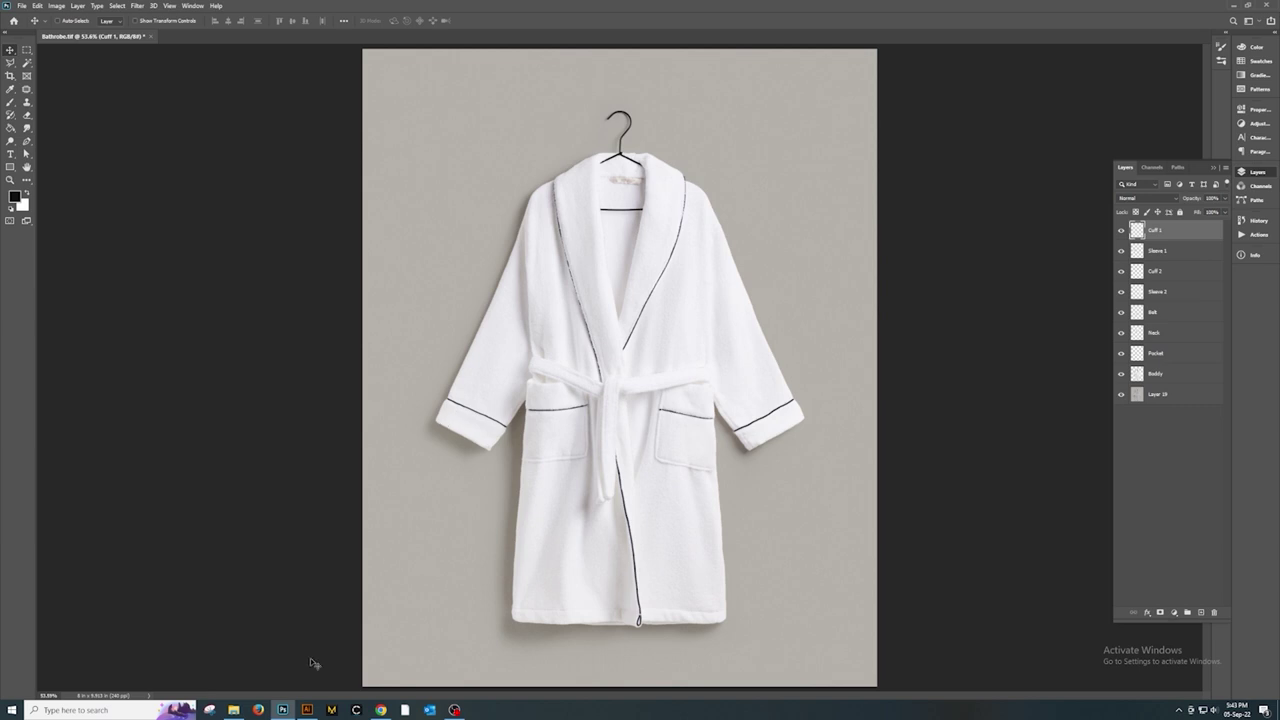
mouse_move(307, 710)
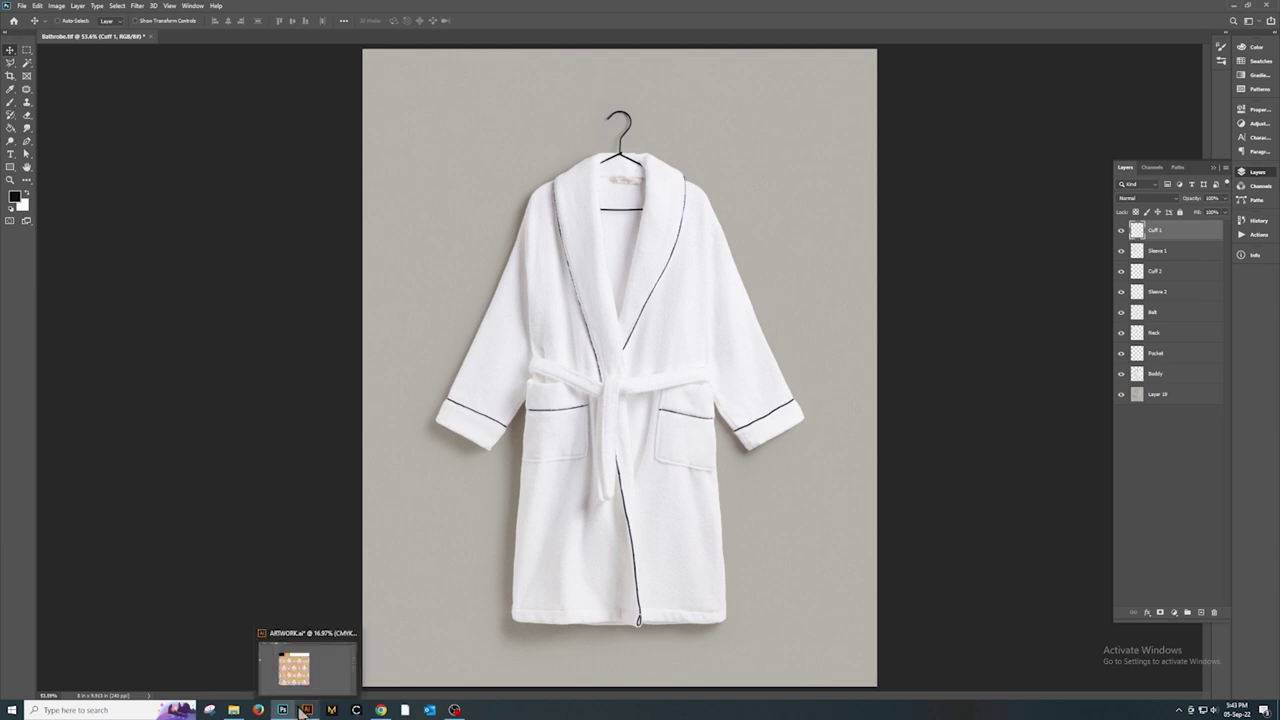
Step: Select the whole damask pattern group in ARTWORK.ai, copy it, and return to Photoshop
left_click(302, 712)
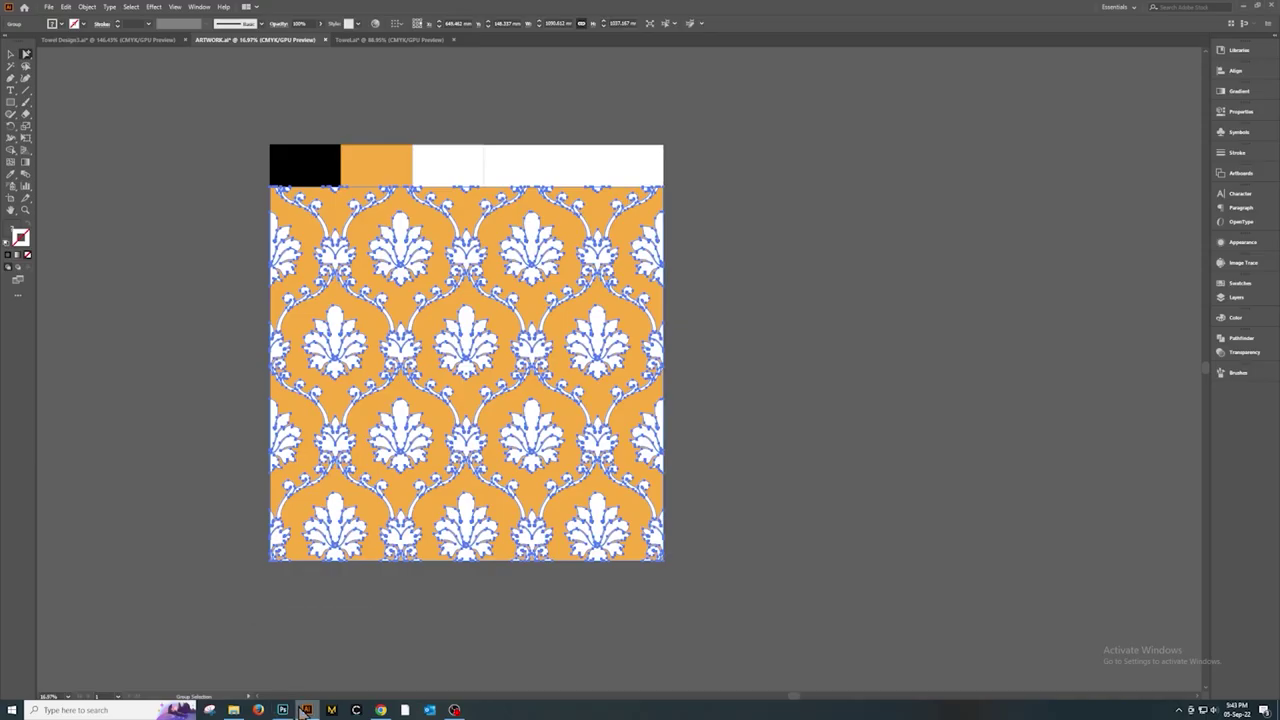
left_click(200, 490)
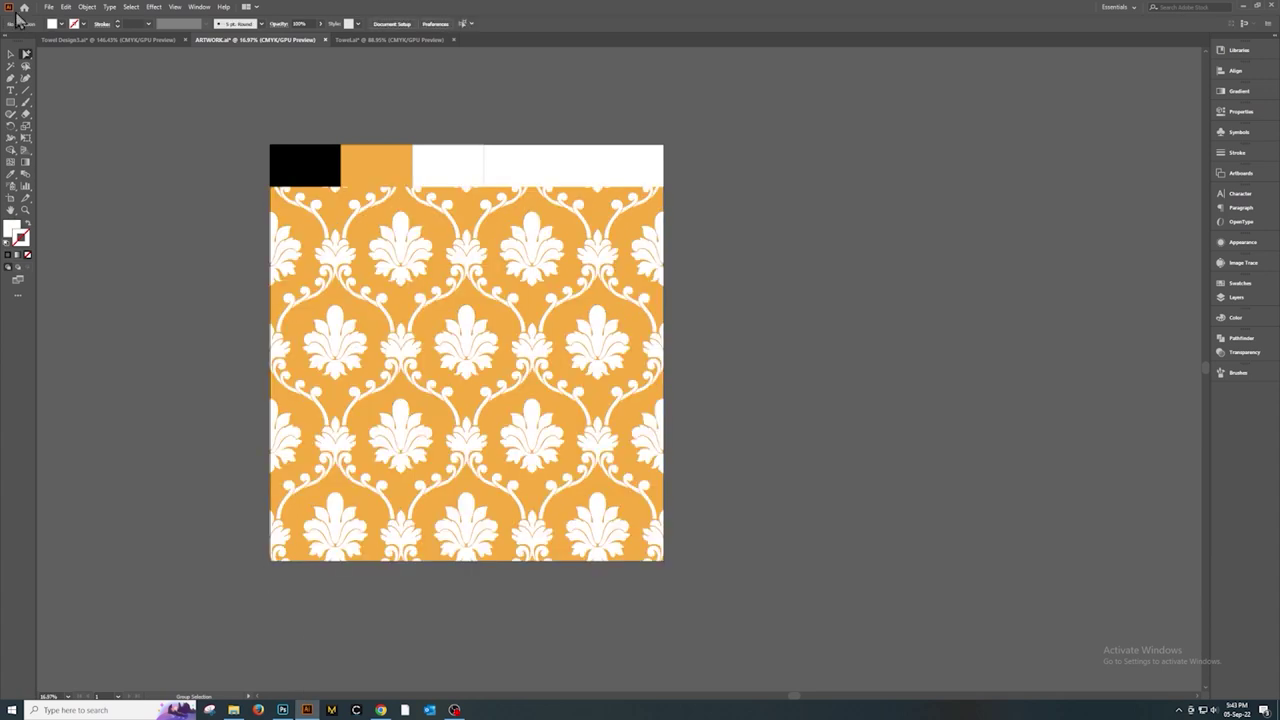
left_click(10, 53)
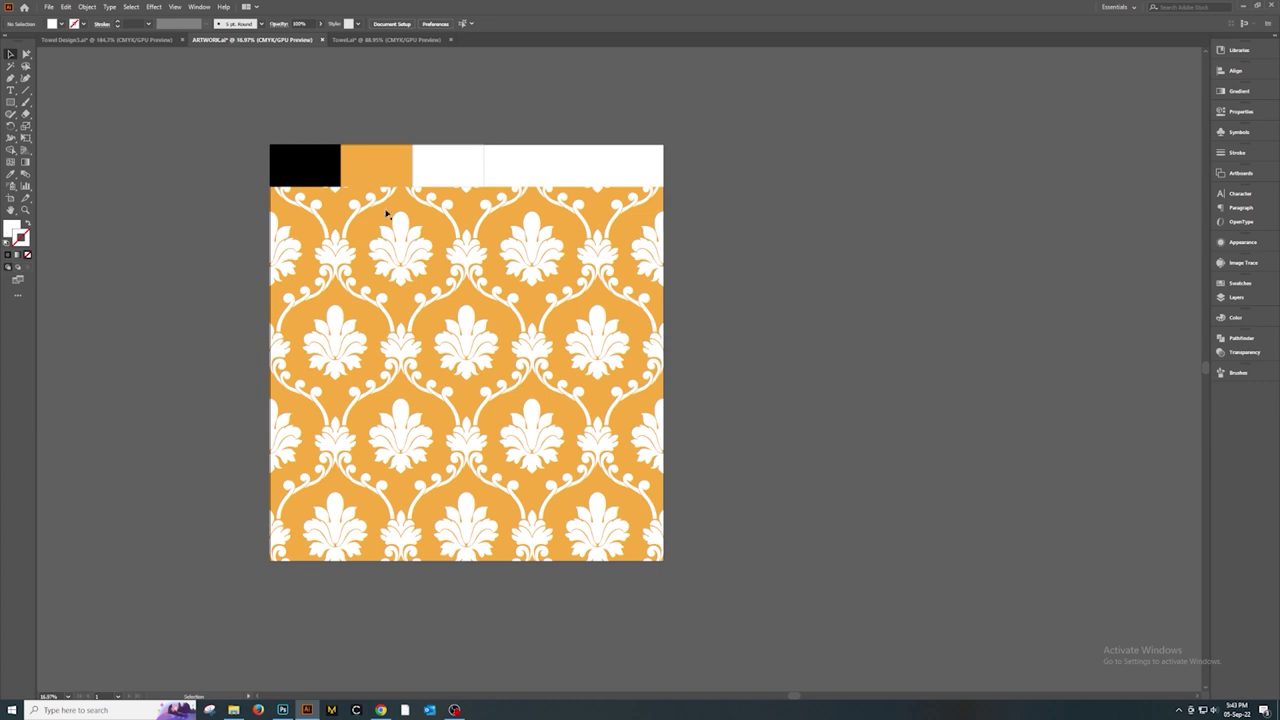
left_click(443, 258)
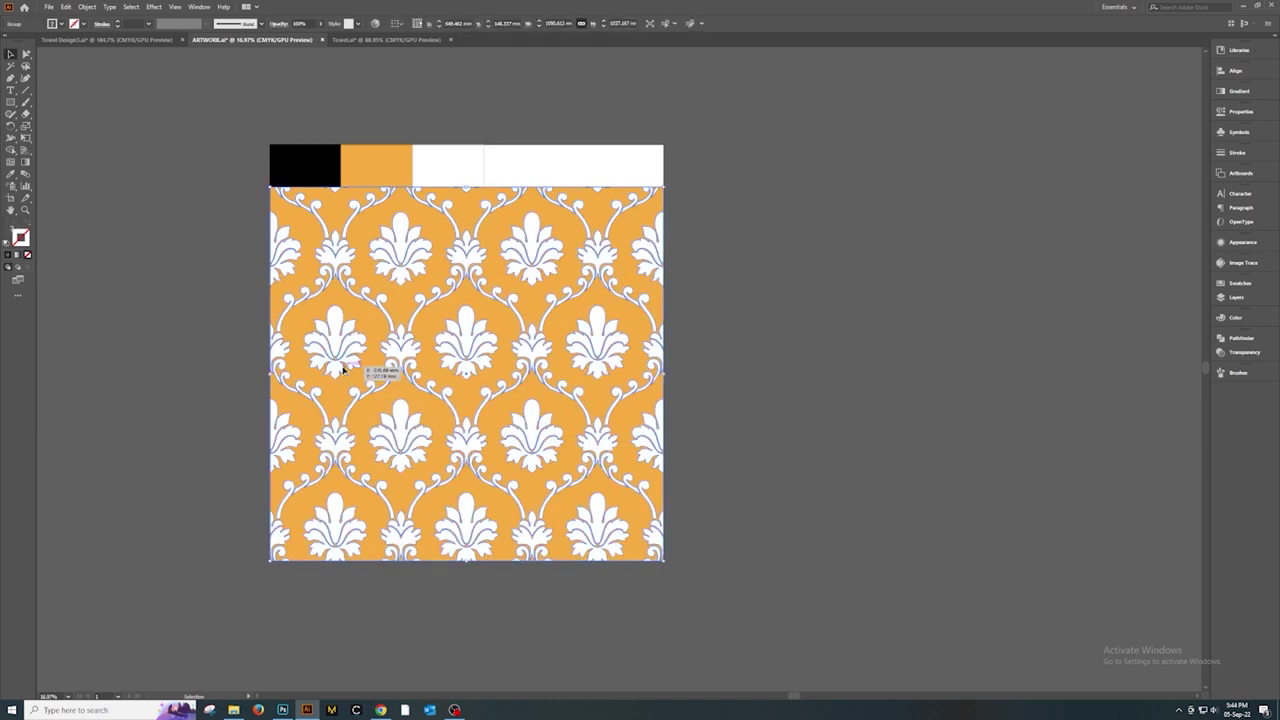
left_click(180, 323)
key("ctrl+a")
left_click(511, 568)
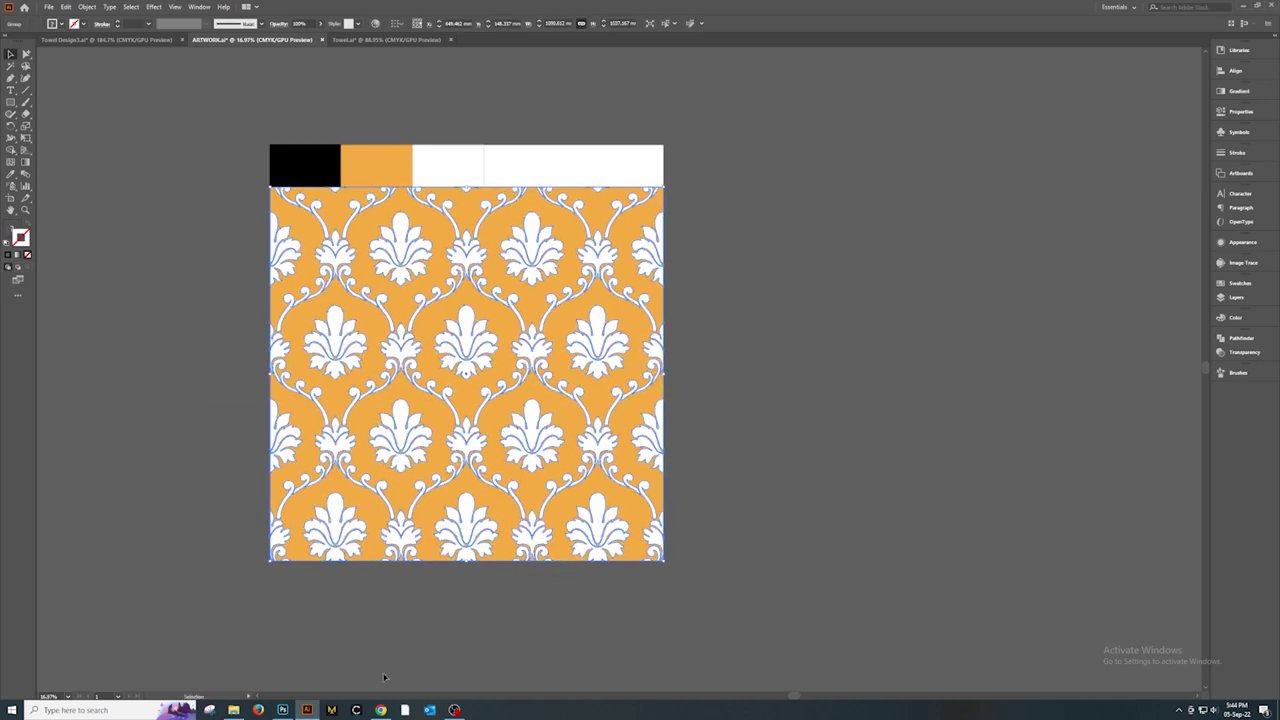
left_click(283, 710)
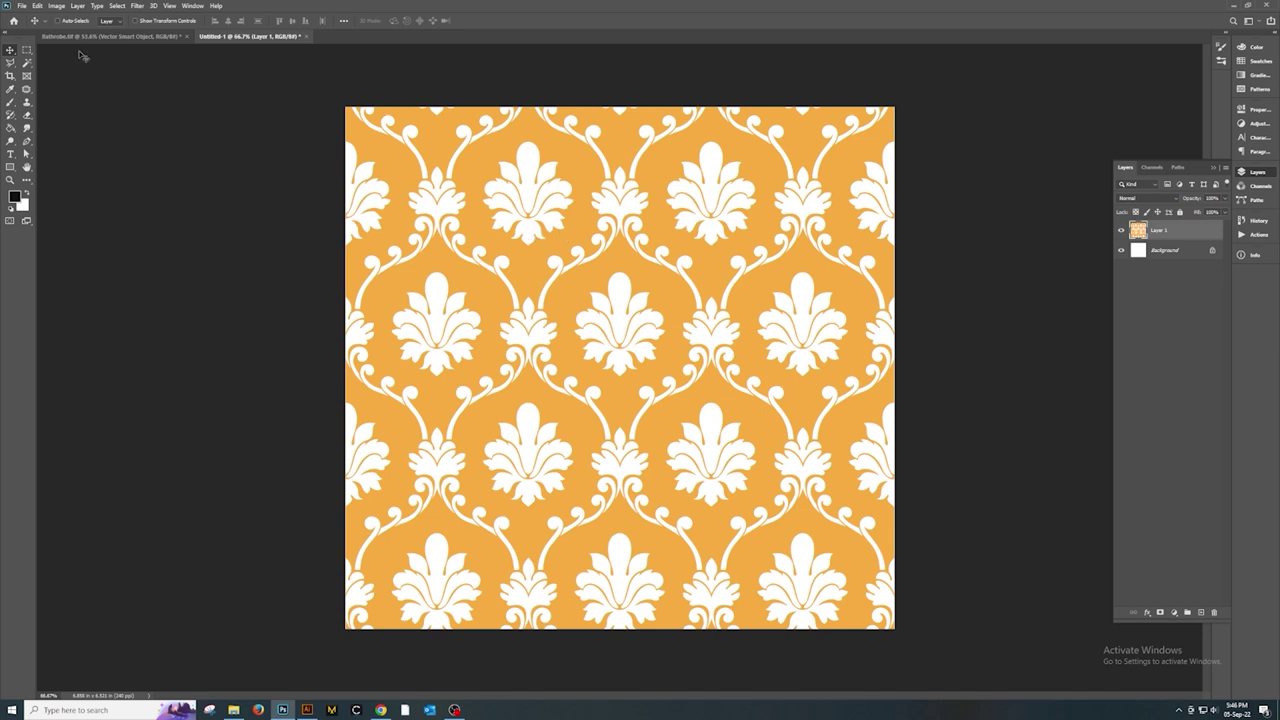
Step: Define the pasted damask tile as a new pattern named Pattern 29
left_click(37, 7)
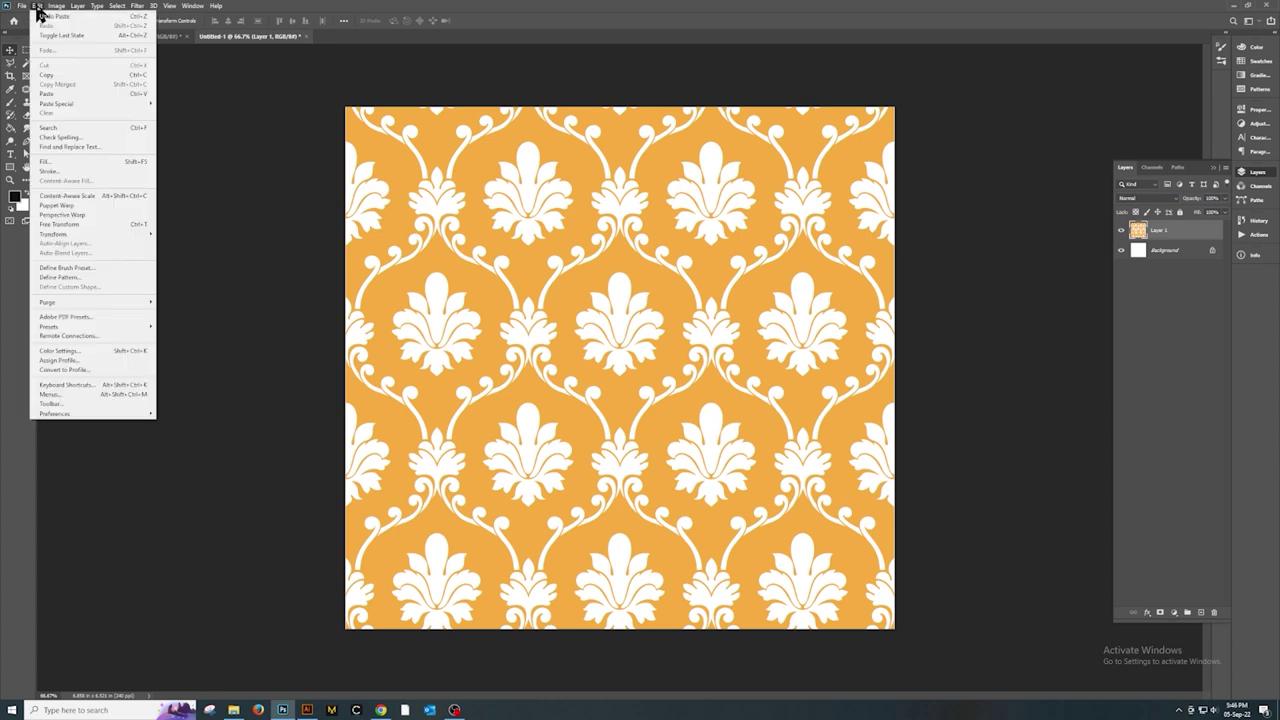
left_click(49, 278)
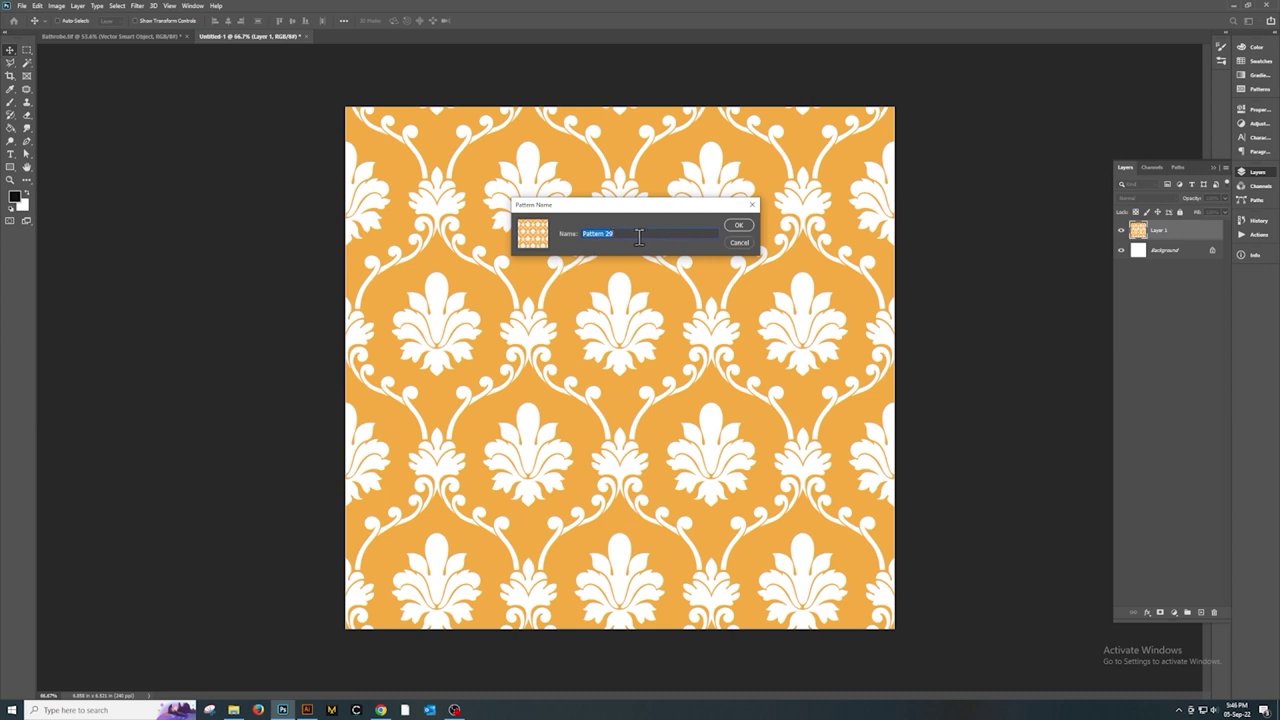
left_click(740, 228)
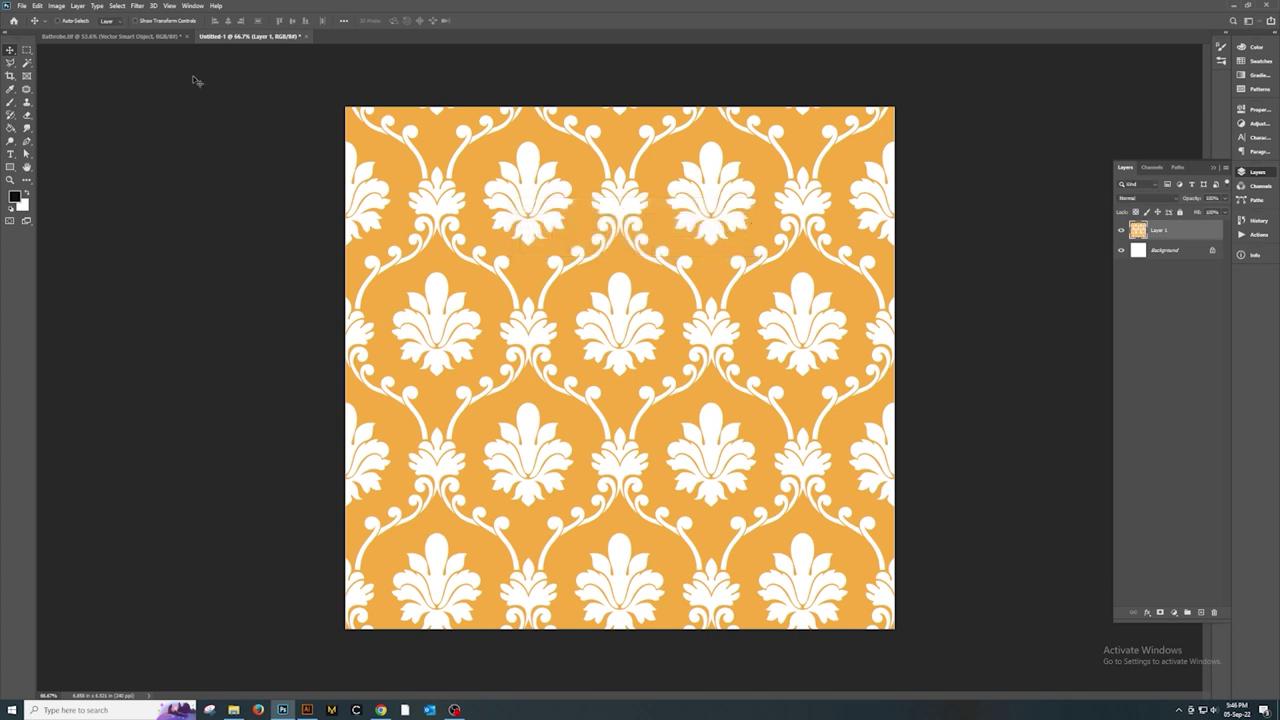
Step: Open the Layer Style dialog for the bathrobe's Boddy layer
left_click(97, 37)
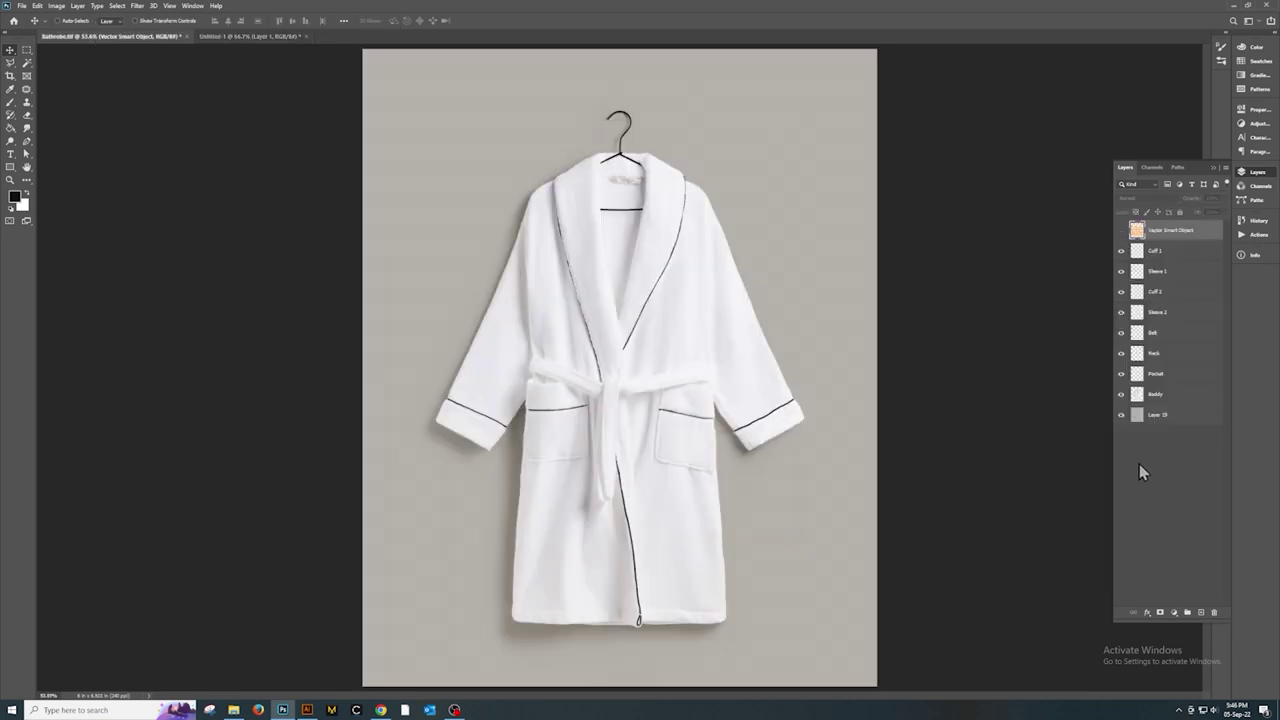
left_click(1158, 399)
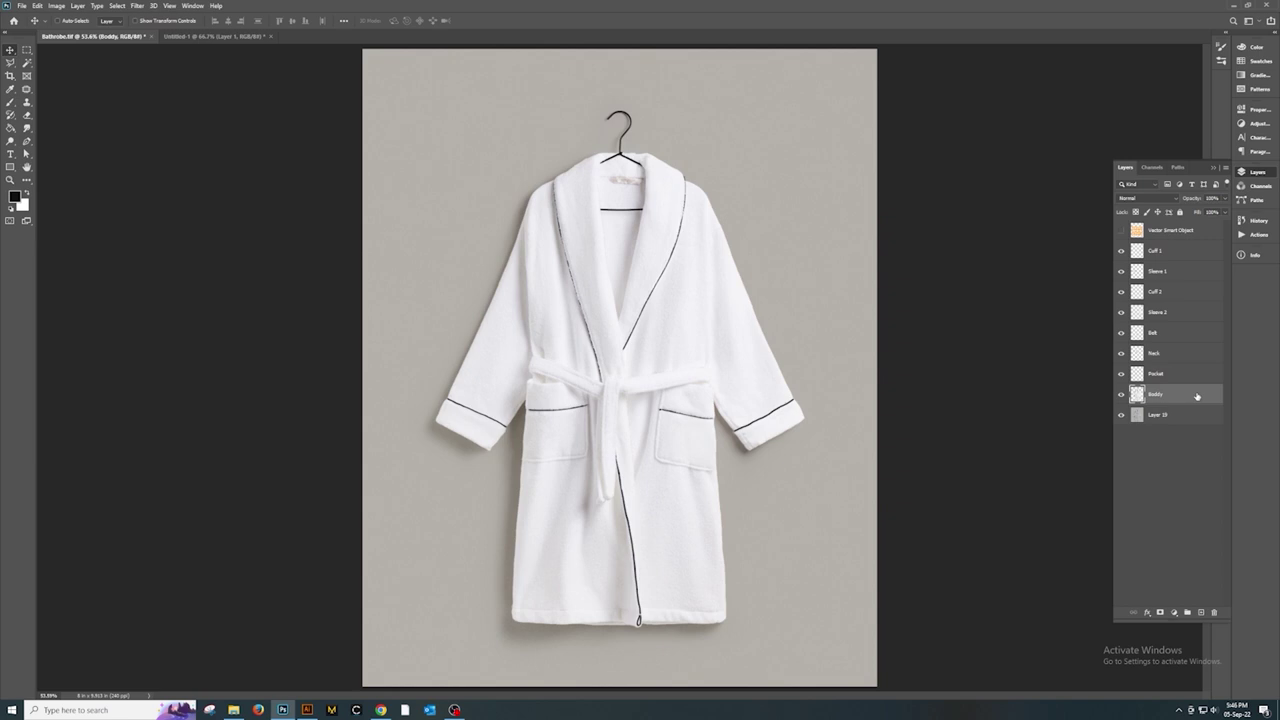
double_click(1197, 397)
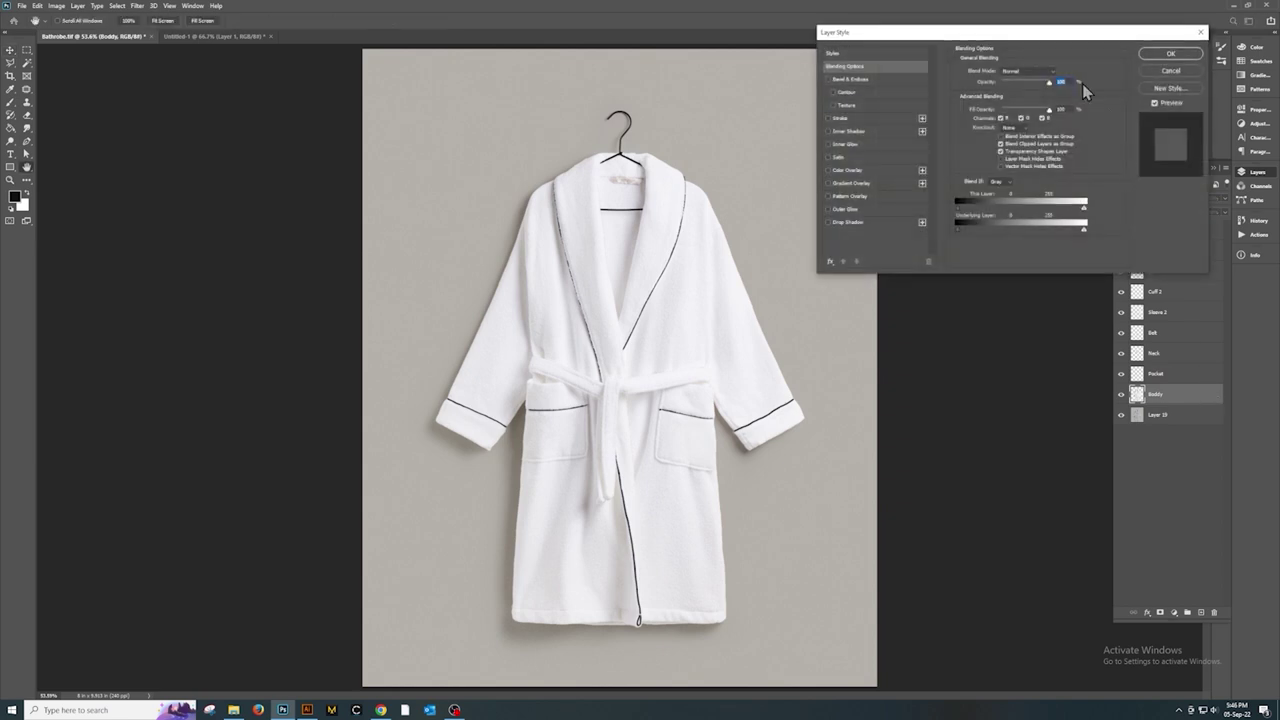
left_click_drag(1029, 33, 911, 45)
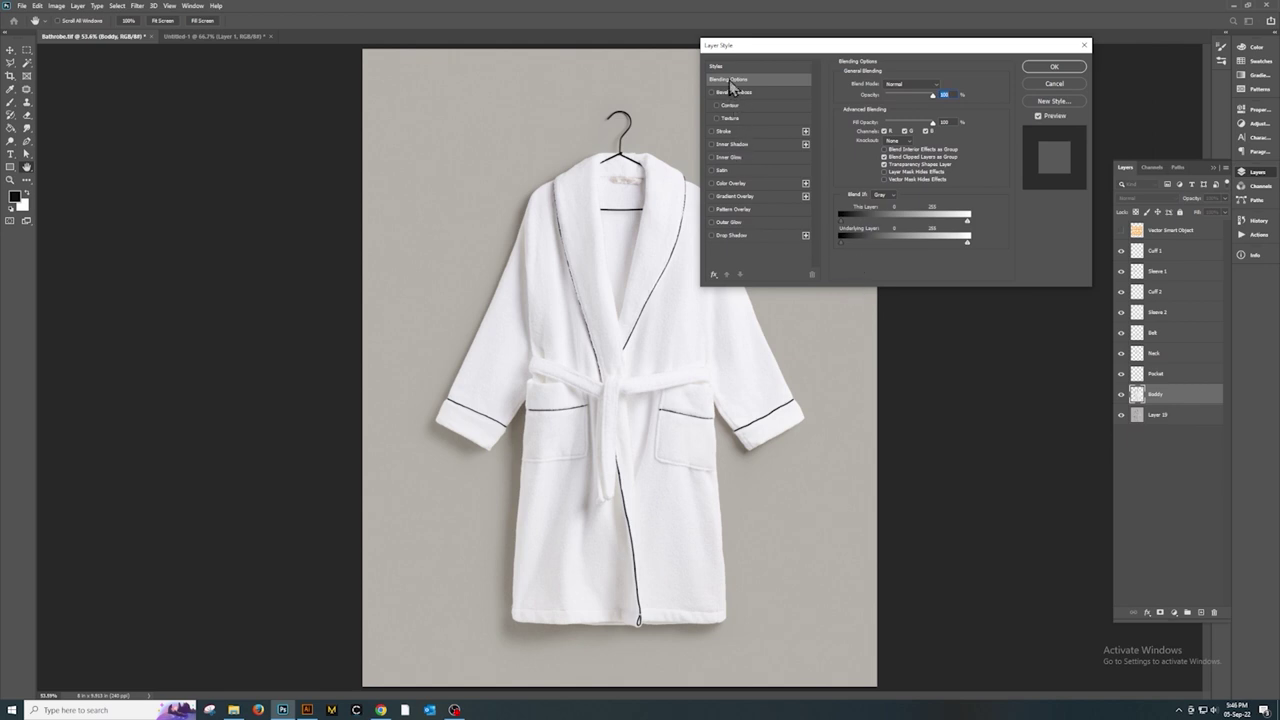
Step: Add a Pattern Overlay using the orange damask pattern
left_click(726, 211)
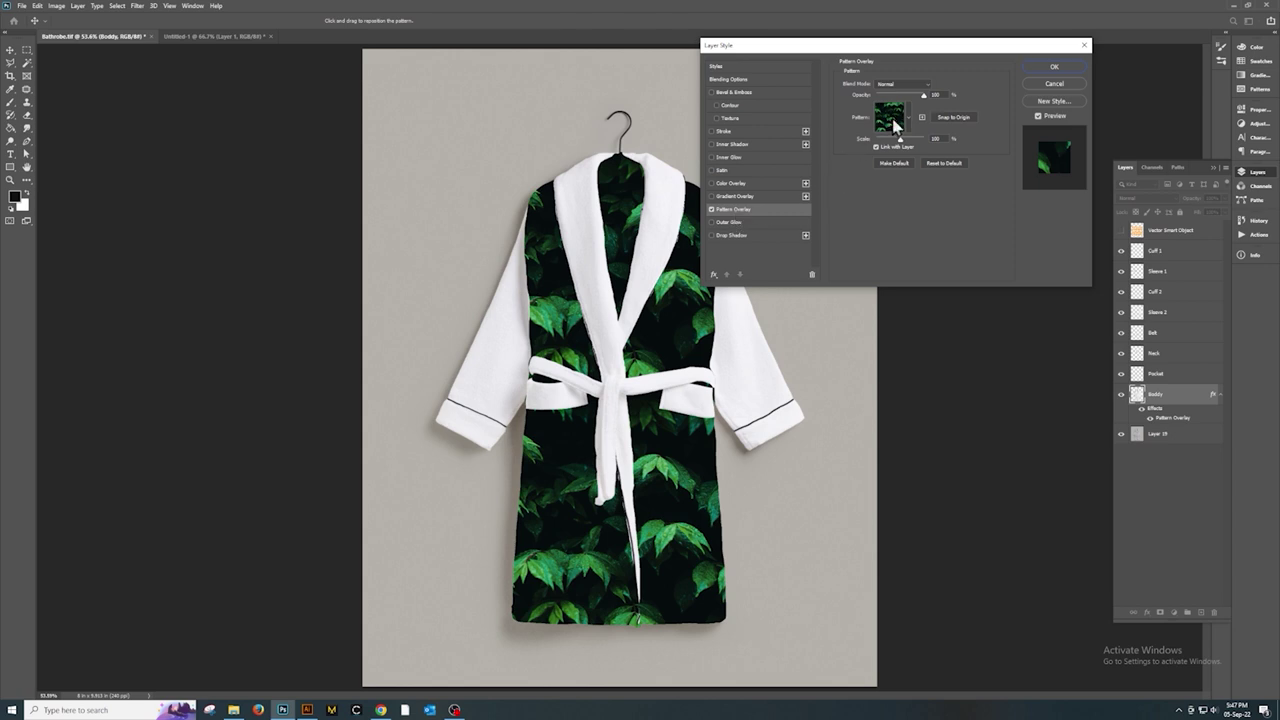
left_click(893, 121)
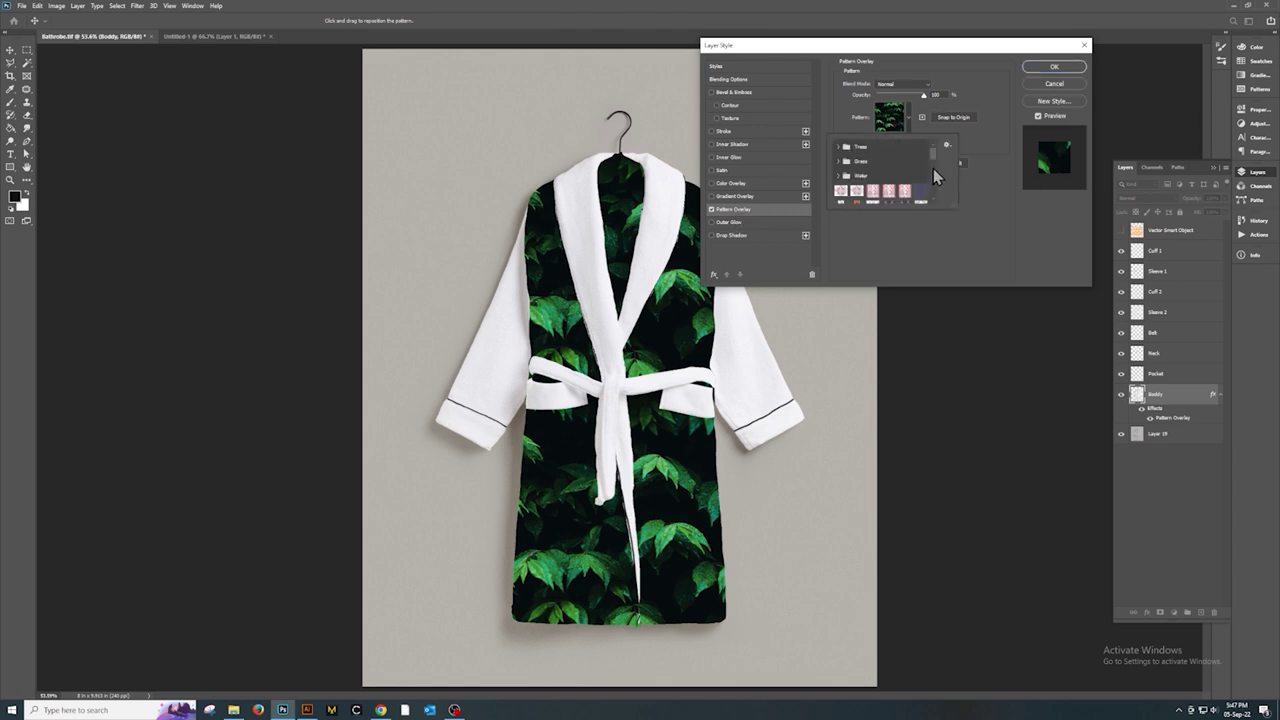
left_click_drag(933, 157, 934, 164)
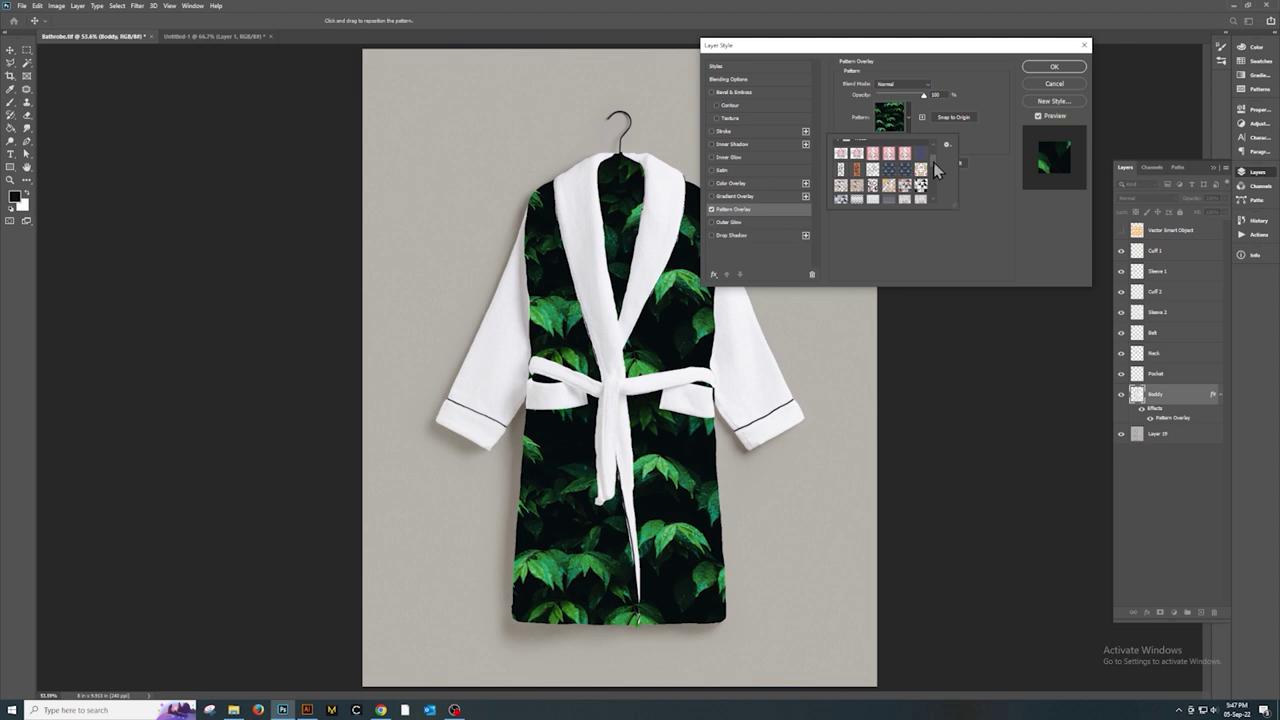
left_click_drag(953, 207, 1050, 370)
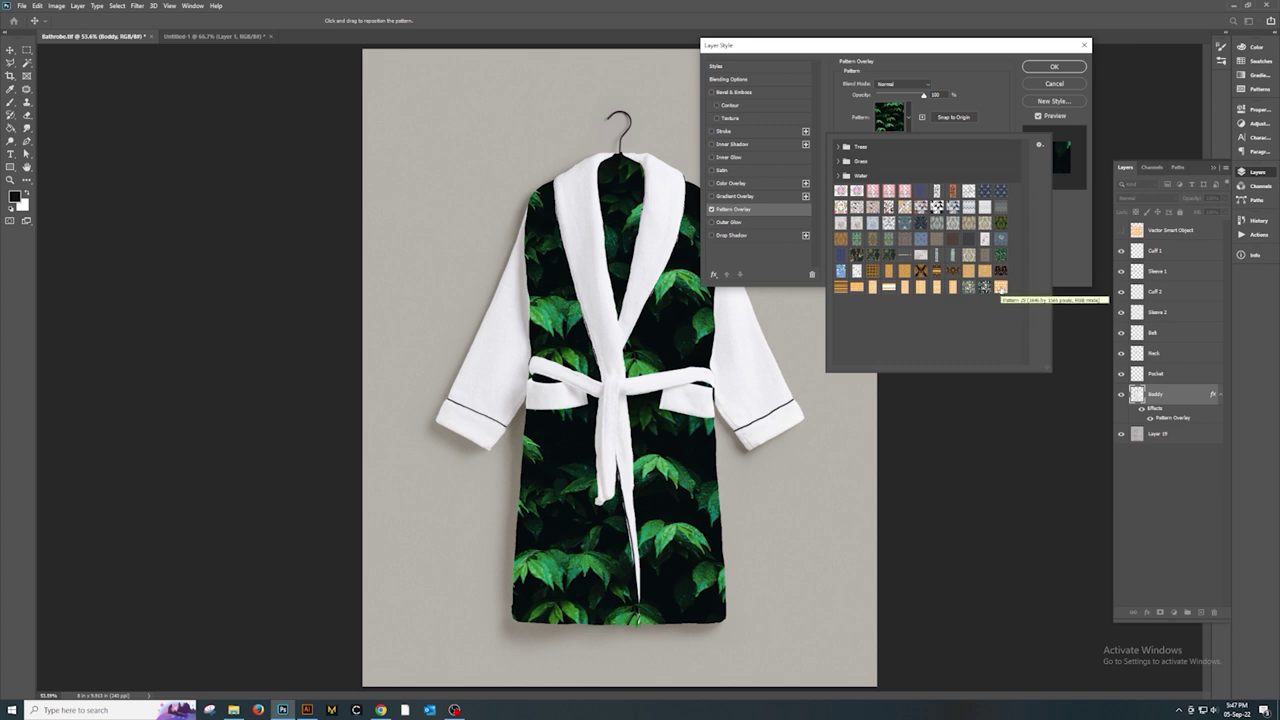
left_click(1000, 287)
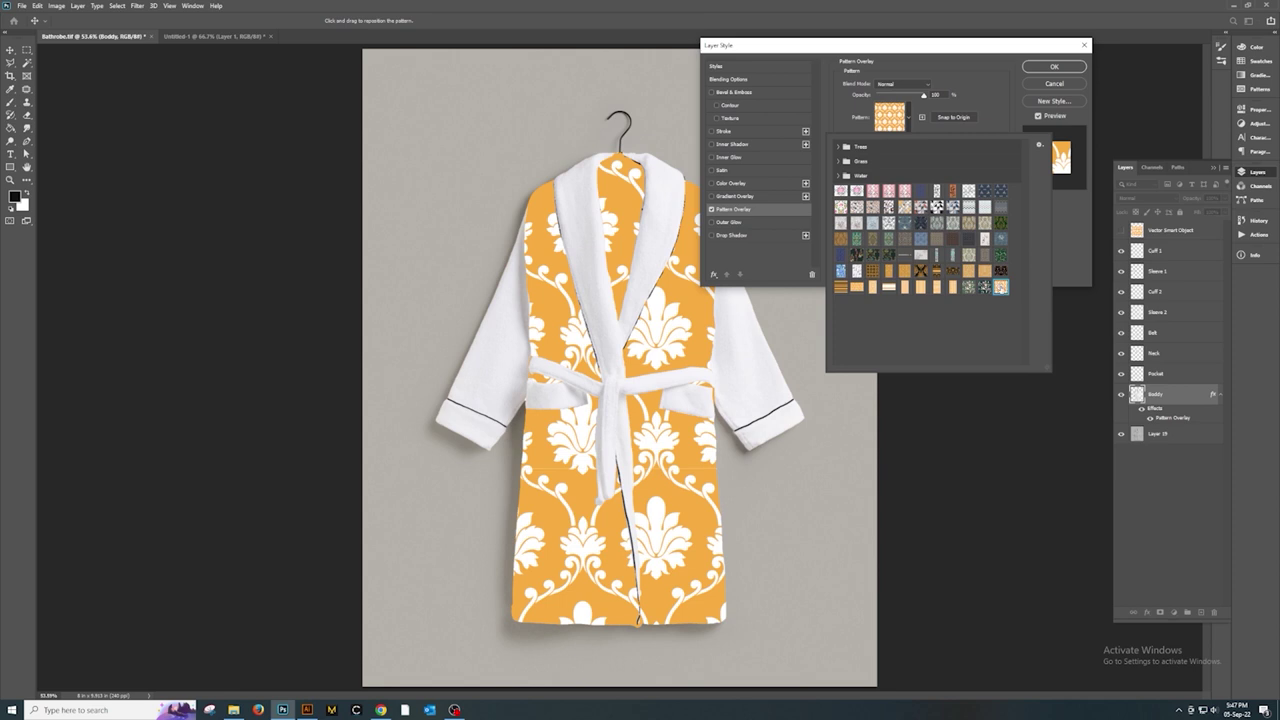
left_click(983, 84)
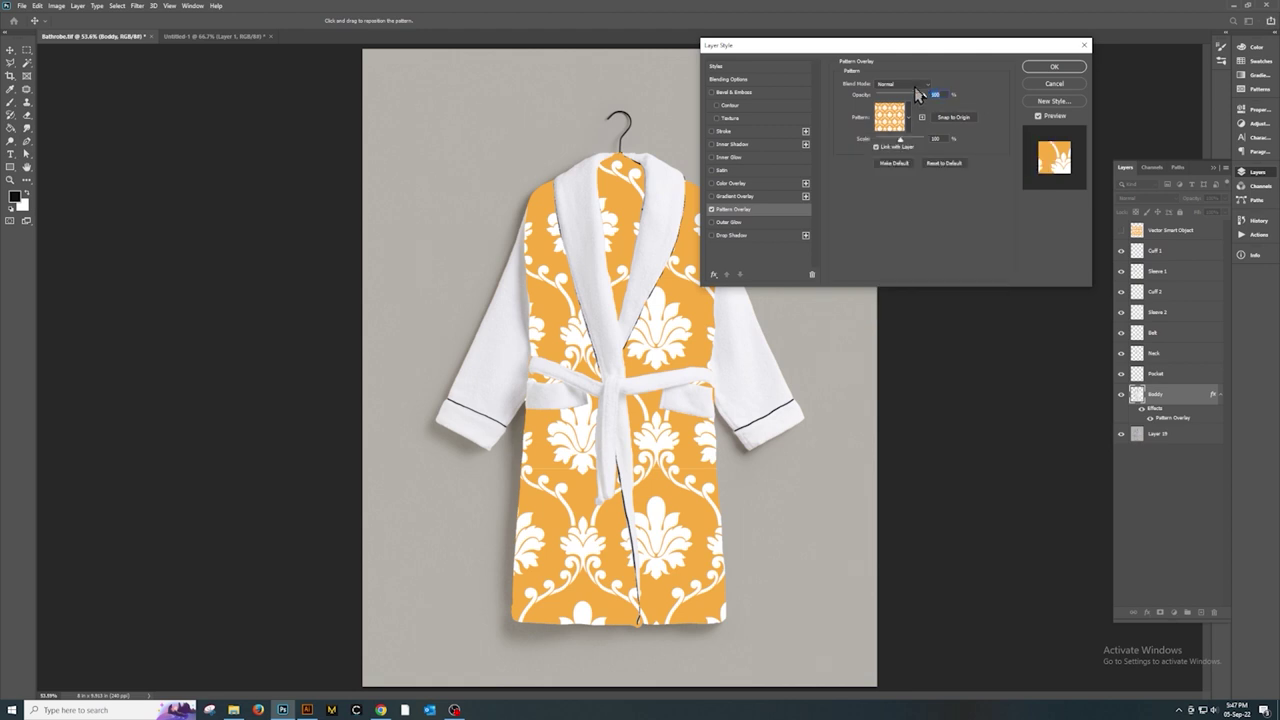
Step: Set the overlay blend mode to Multiply, shrink its scale, and confirm
left_click(915, 86)
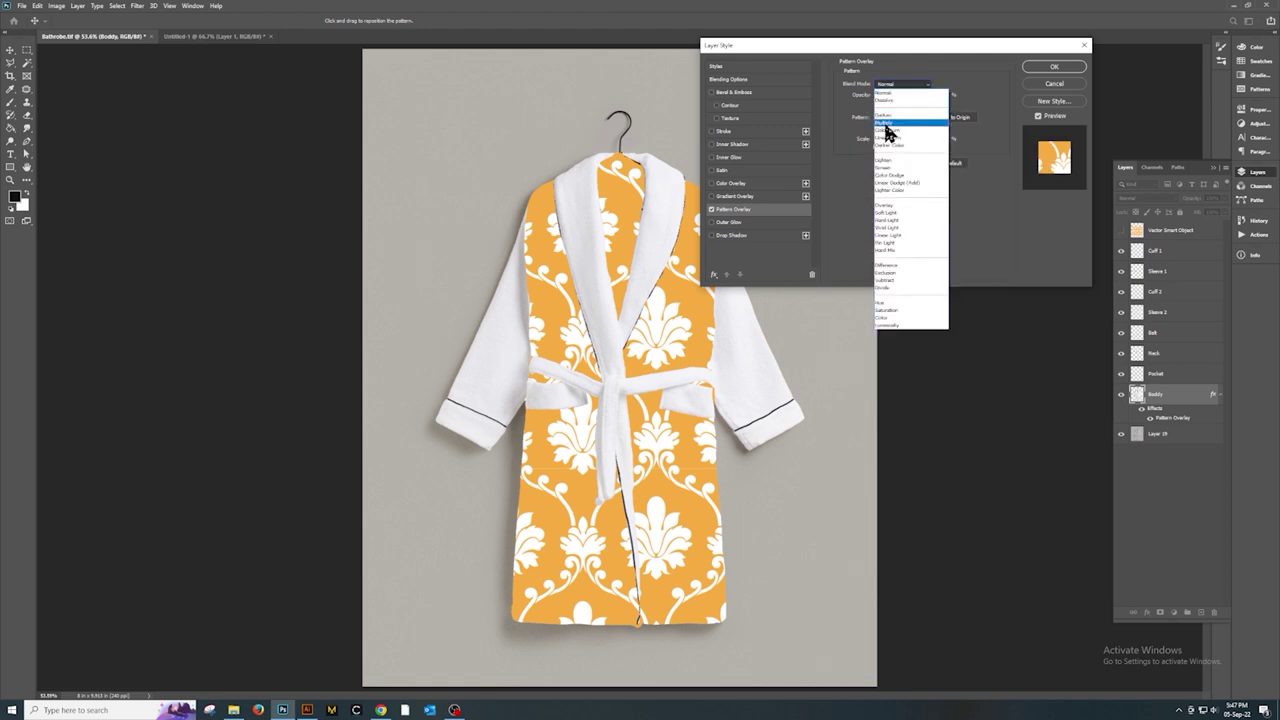
left_click(886, 123)
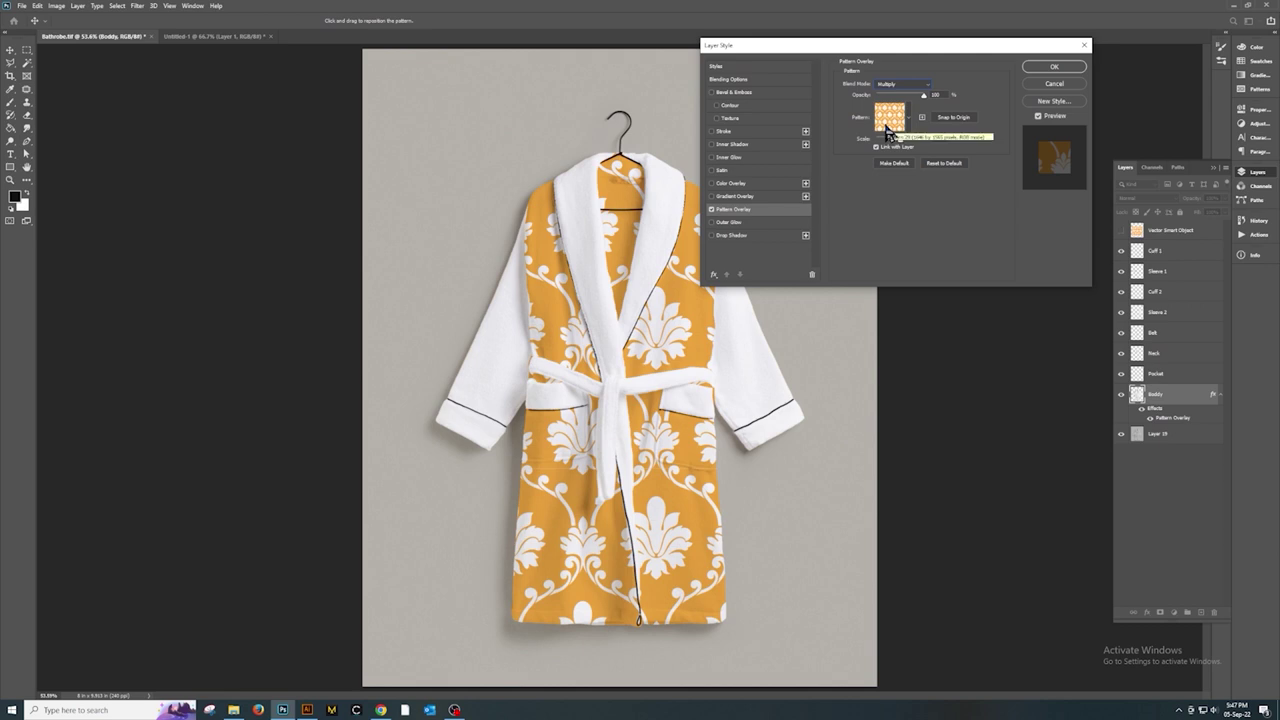
left_click_drag(902, 146, 880, 146)
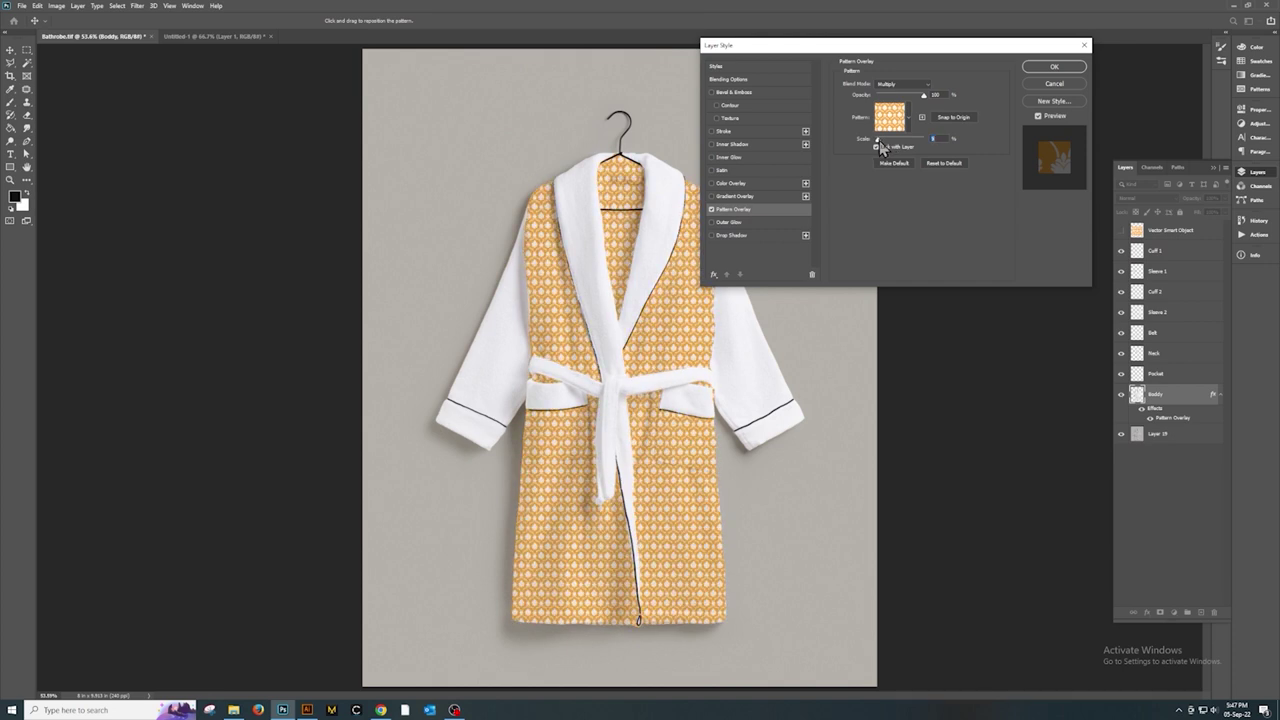
left_click_drag(880, 147, 879, 147)
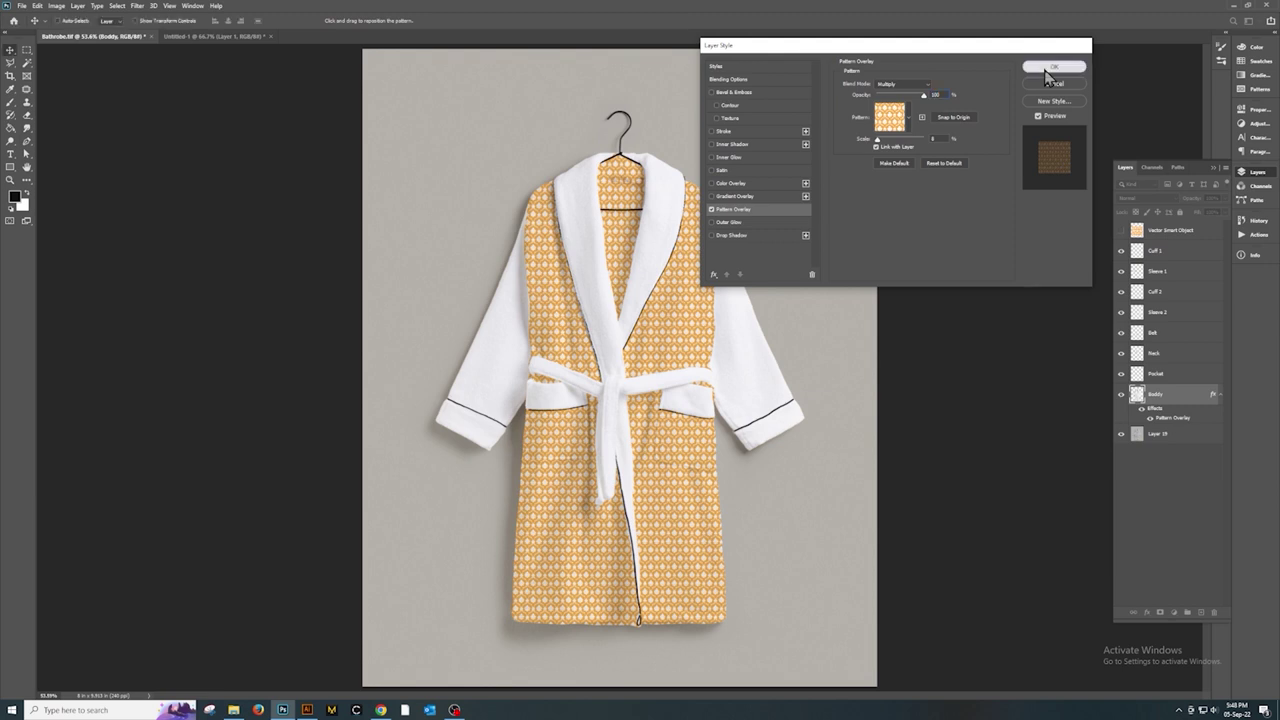
left_click(1050, 69)
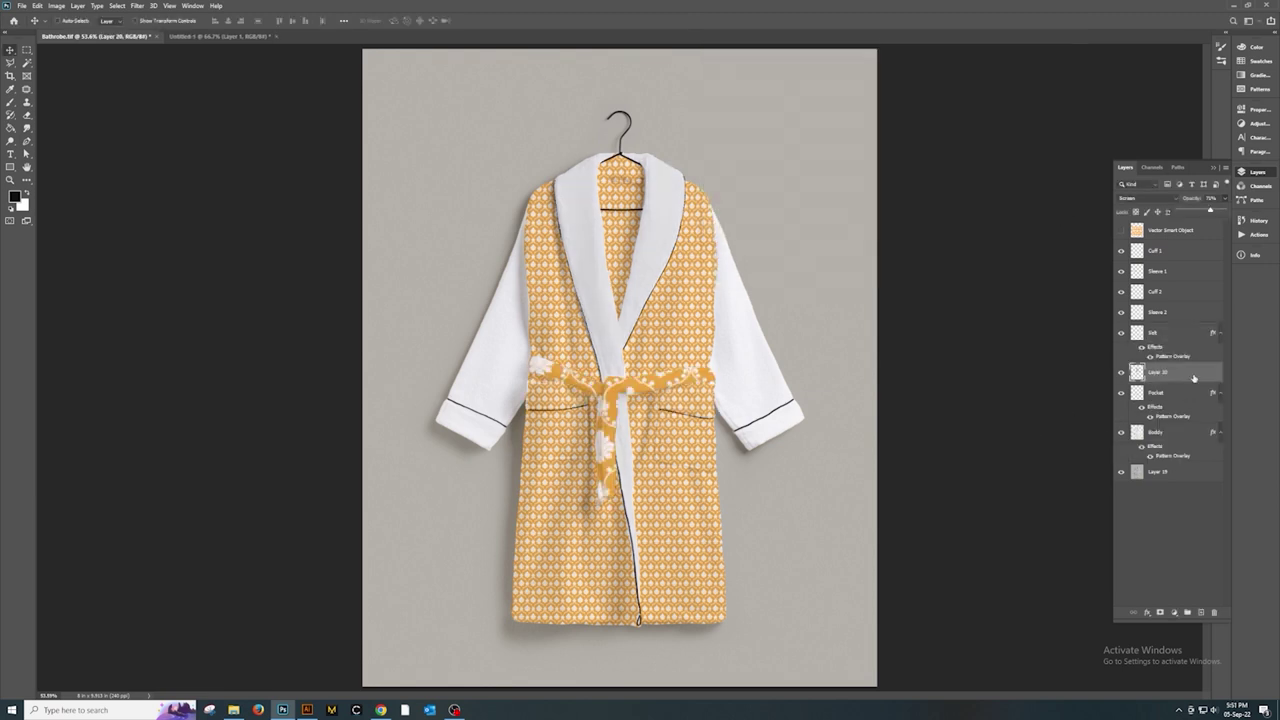
Step: Give collar Layer 20 a damask Pattern Overlay with reduced scale
double_click(1192, 375)
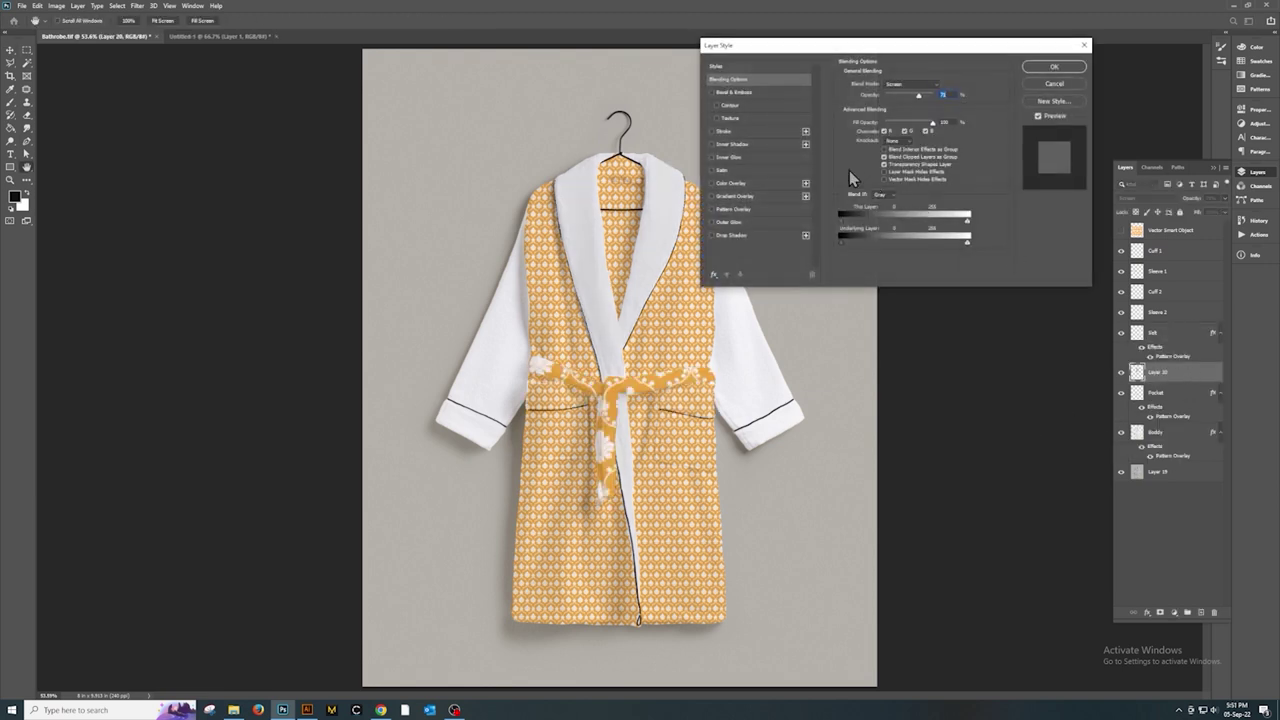
left_click(726, 210)
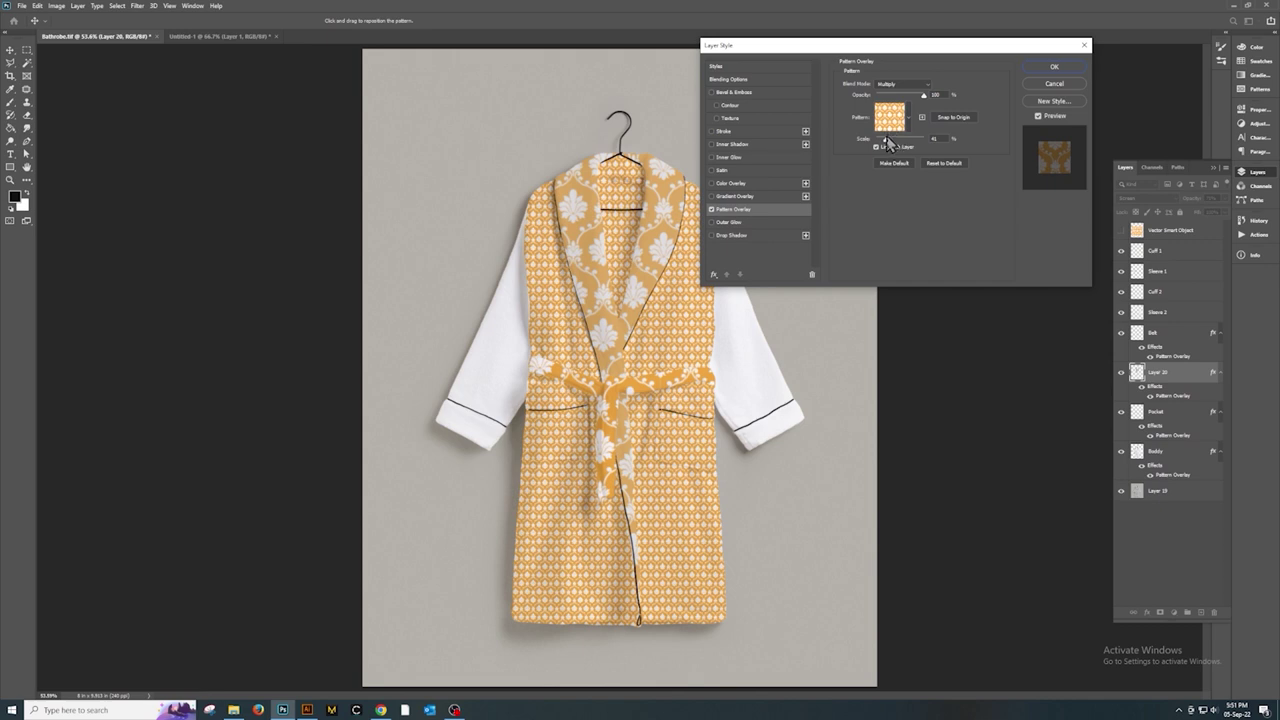
left_click_drag(886, 141, 886, 141)
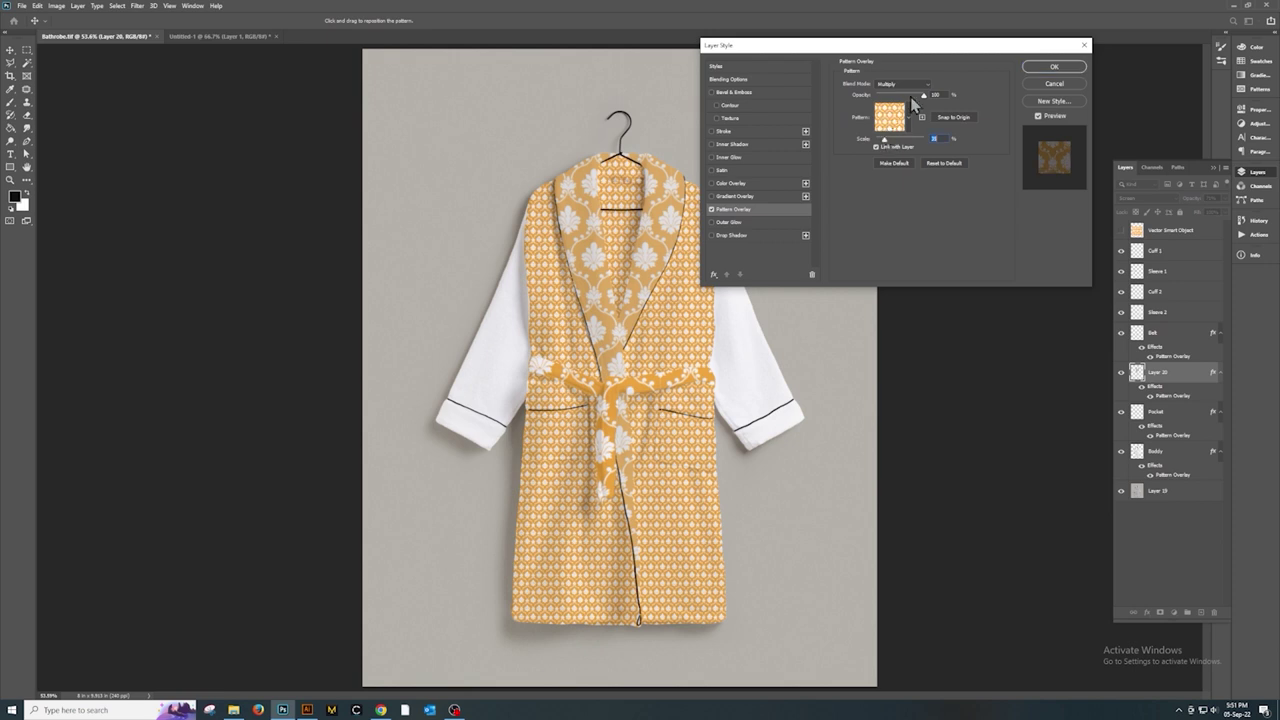
left_click(1052, 67)
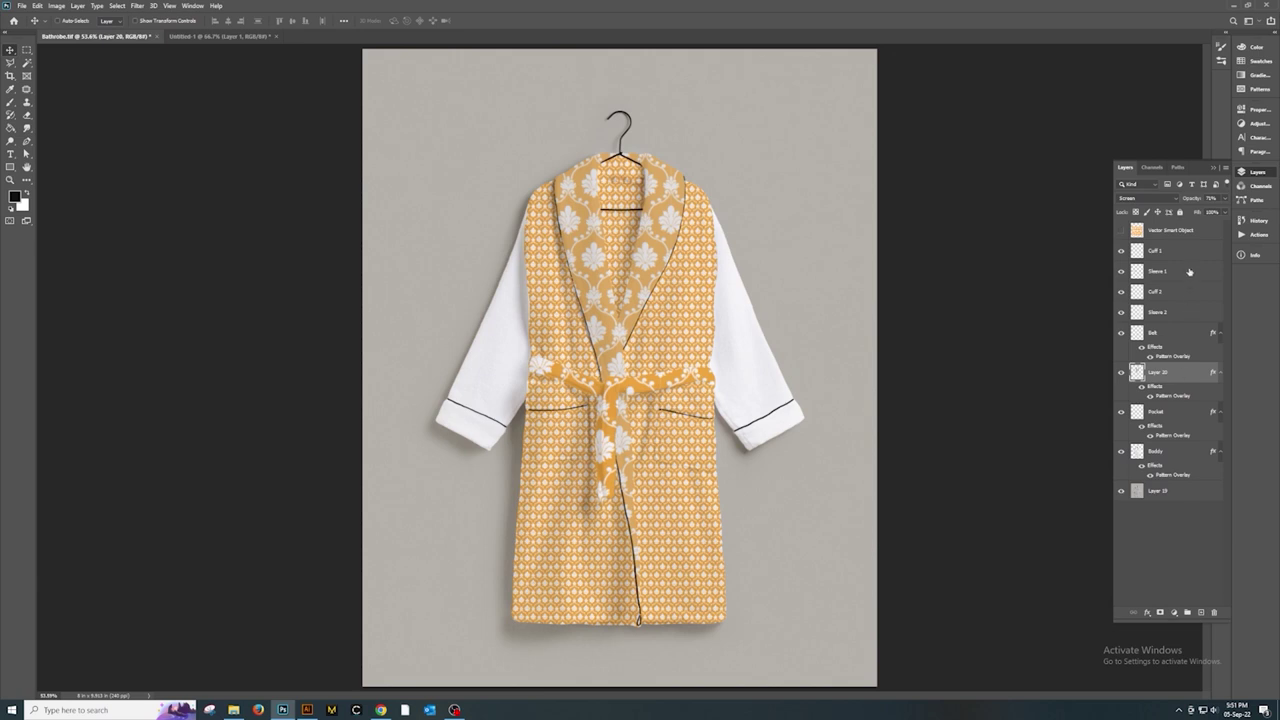
Step: Raise collar Layer 20's opacity to 100%
left_click(1225, 199)
left_click_drag(1216, 212, 1240, 218)
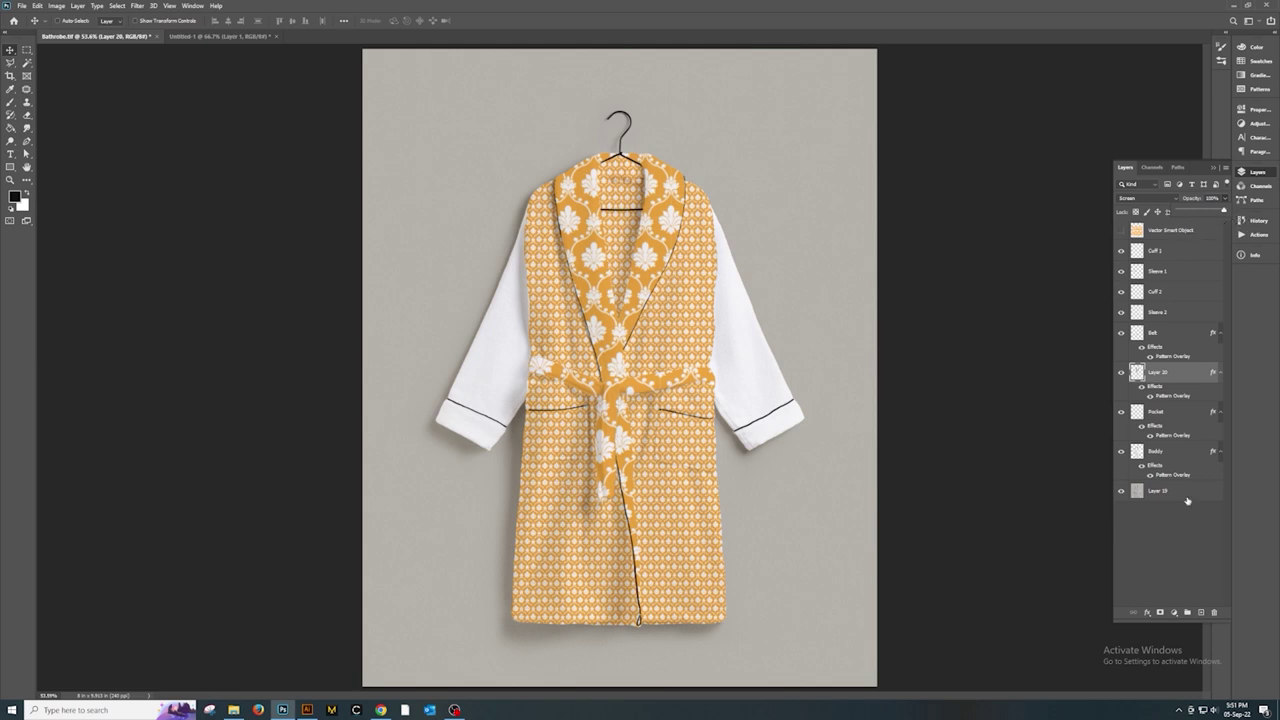
left_click(1175, 545)
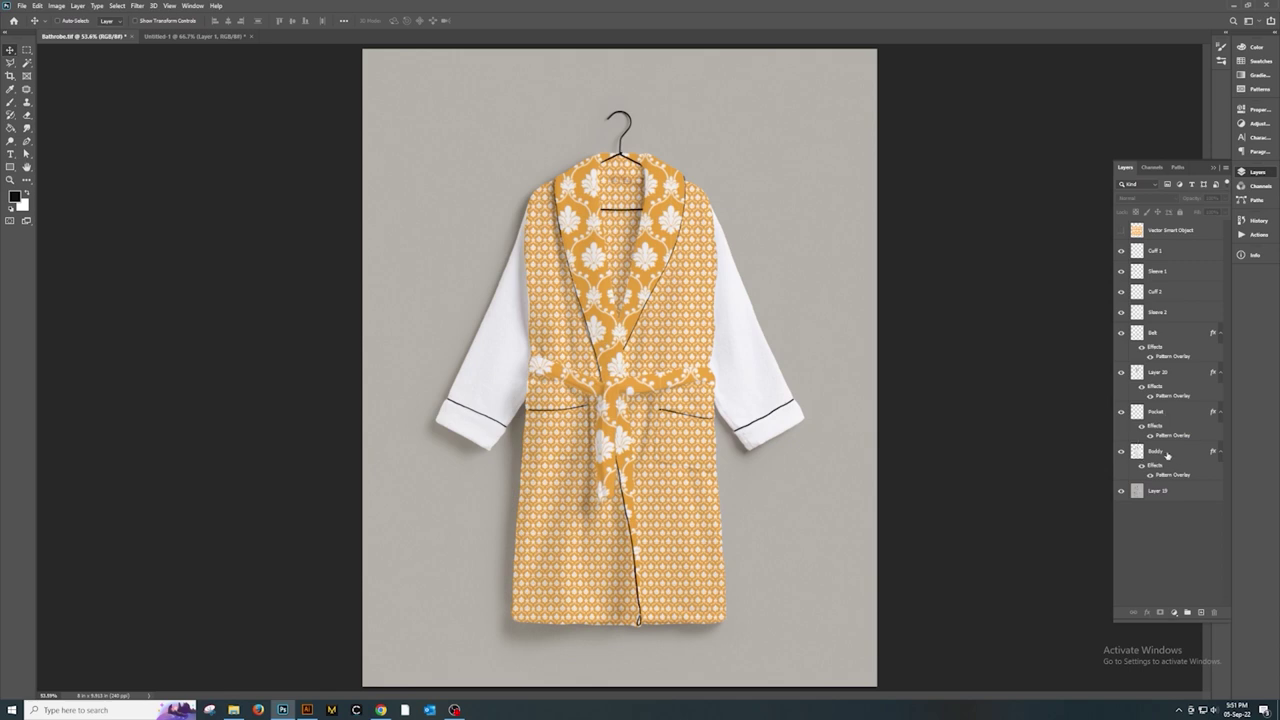
Step: Copy the Boddy layer's layer style
left_click(1168, 458)
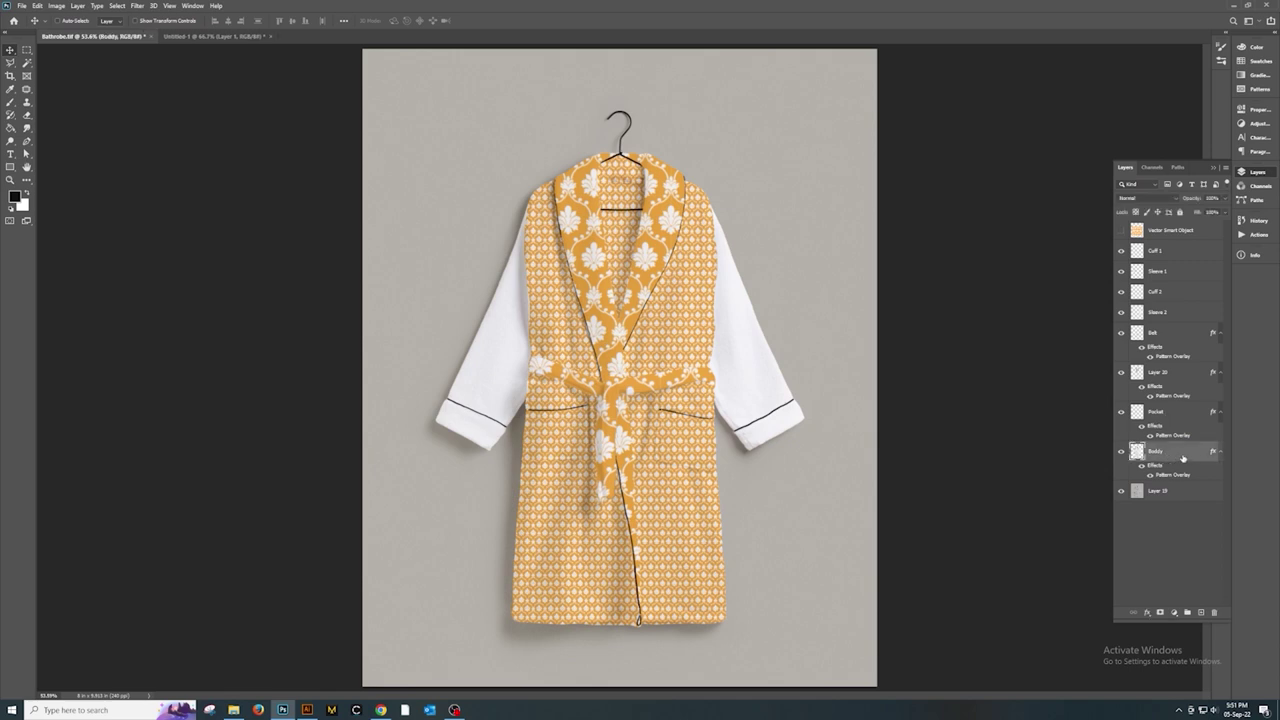
right_click(1183, 457)
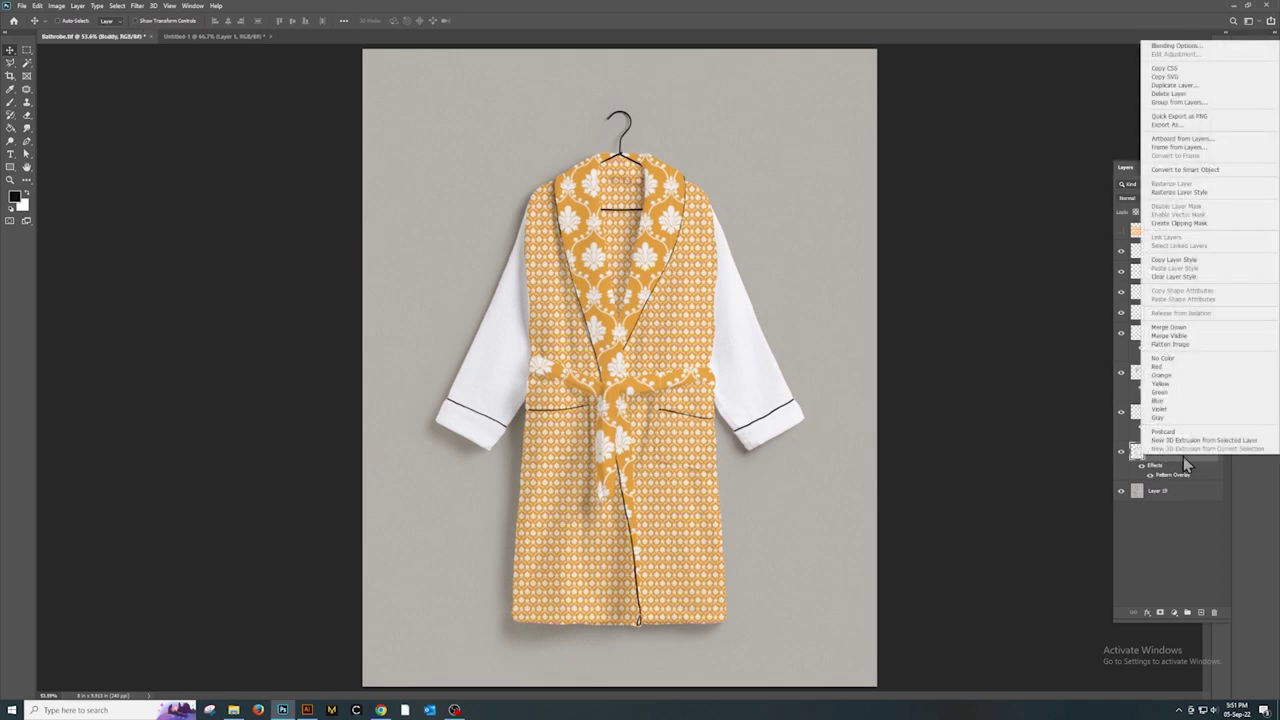
left_click(1166, 261)
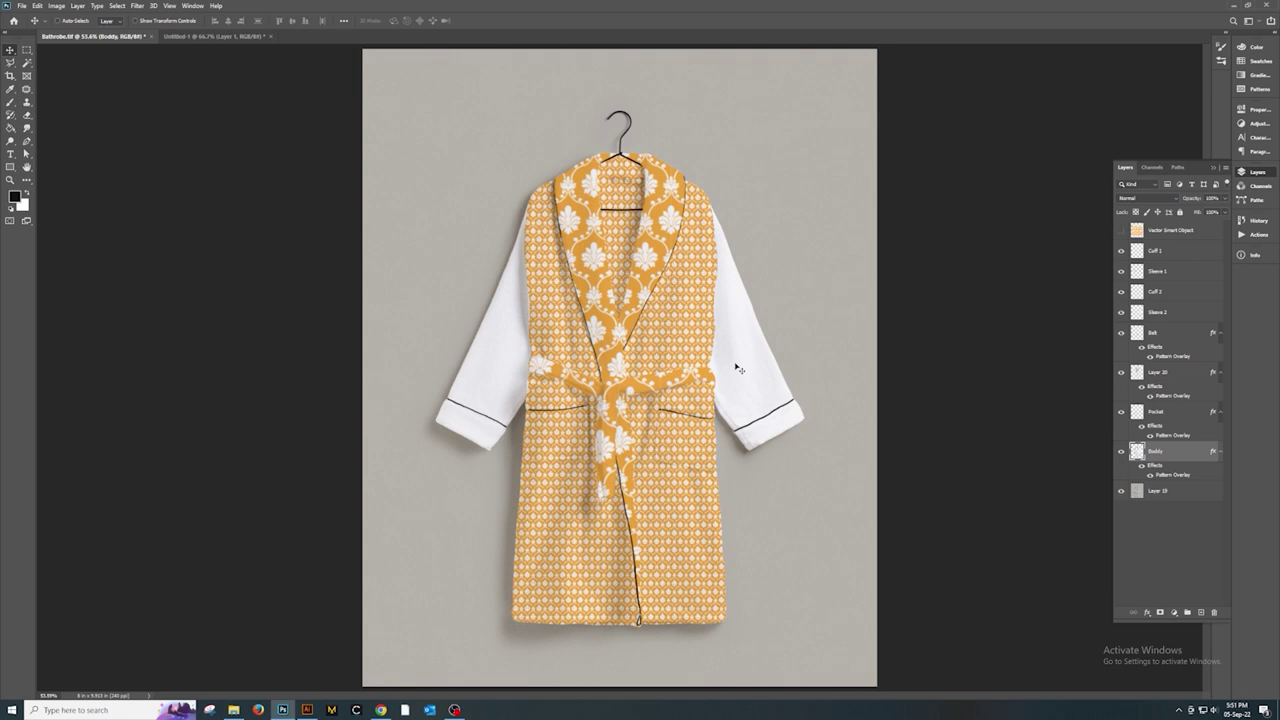
Step: Paste the body's Pattern Overlay style onto Sleeve 2 and Sleeve 1
left_click(1155, 315)
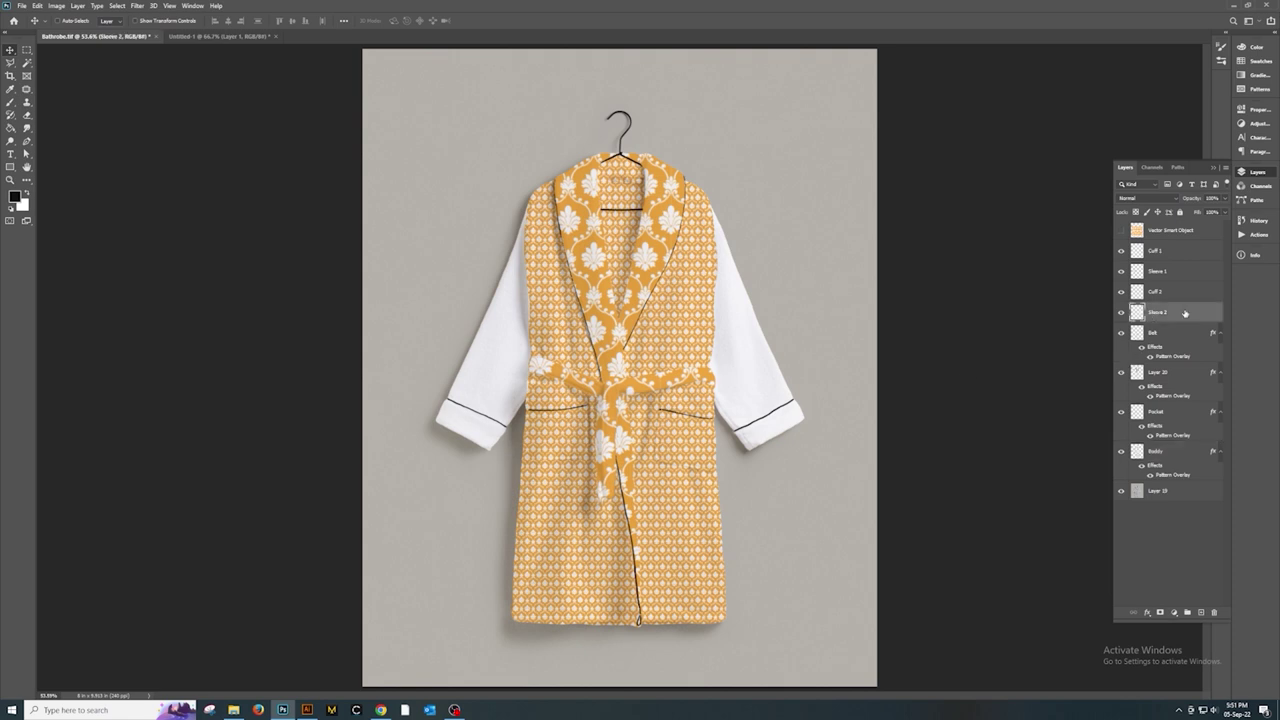
right_click(1187, 313)
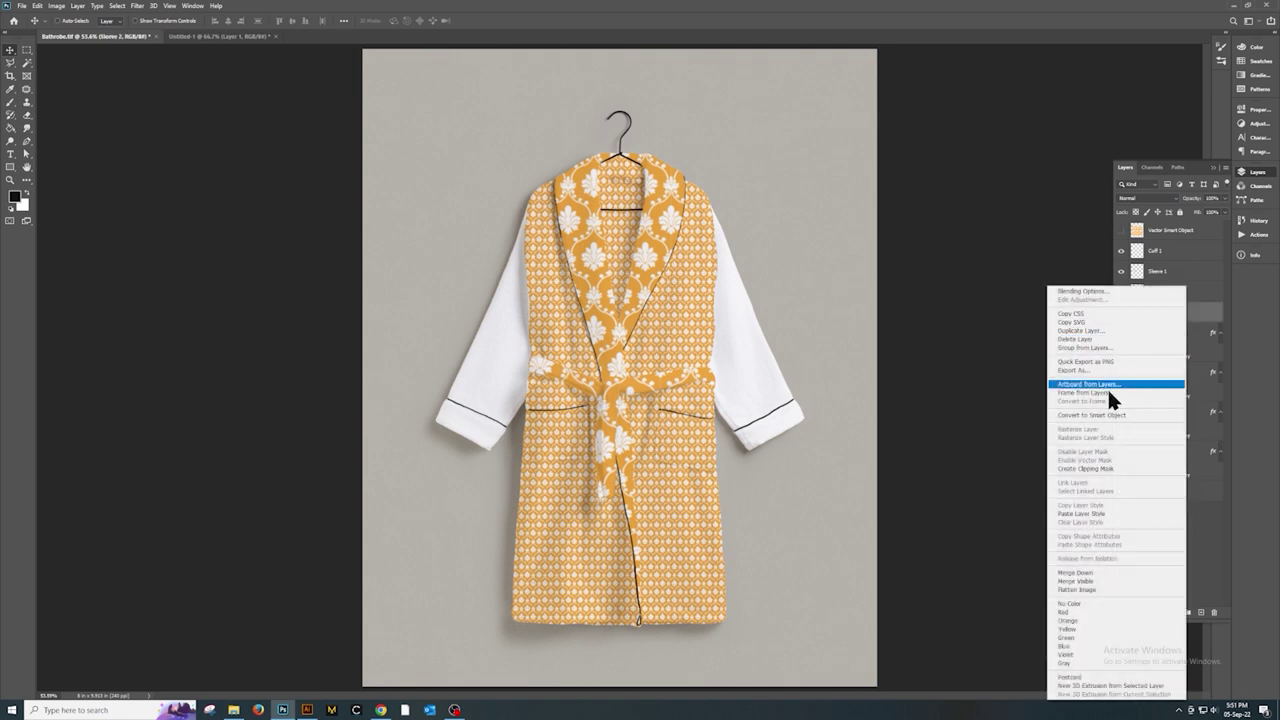
left_click(1078, 514)
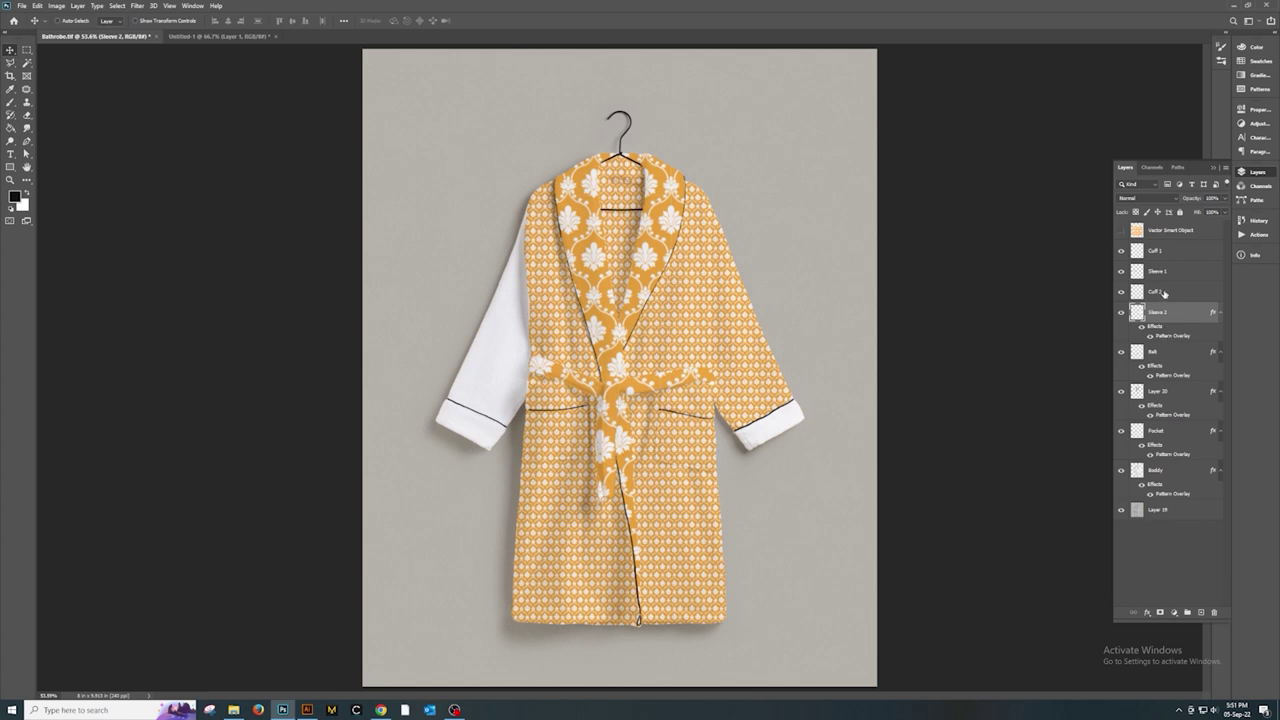
left_click(1194, 276)
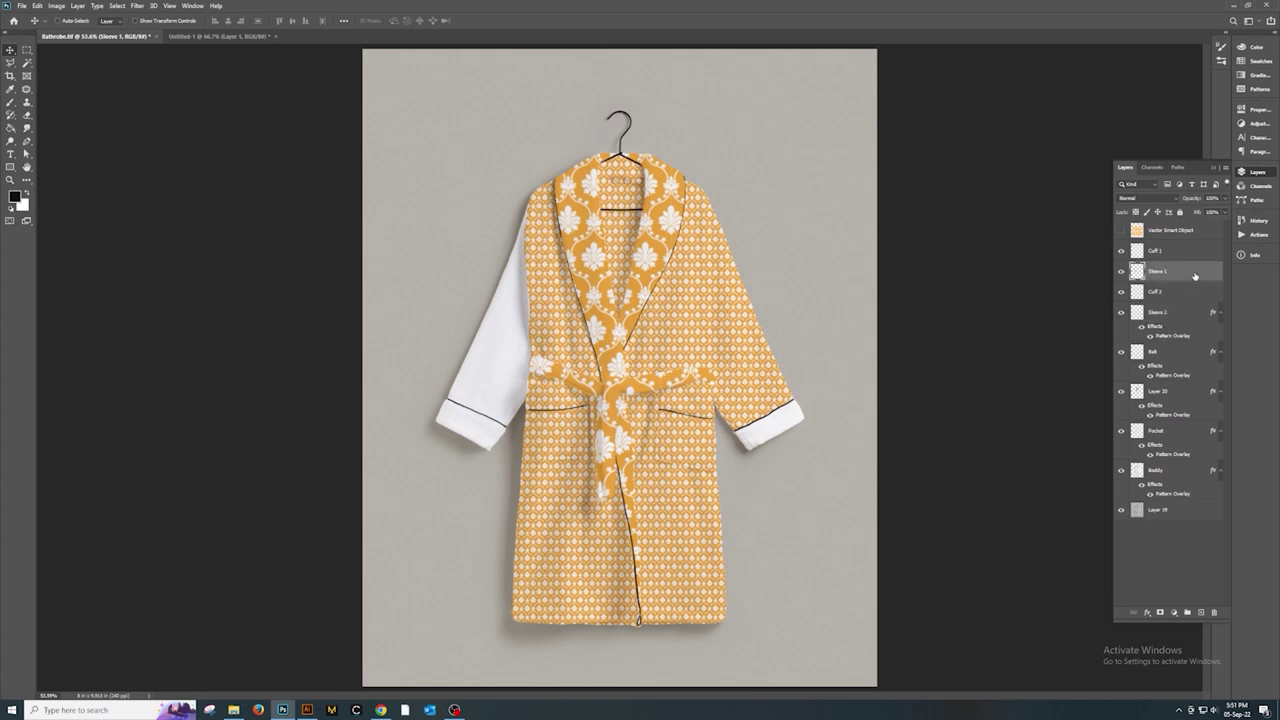
right_click(1197, 282)
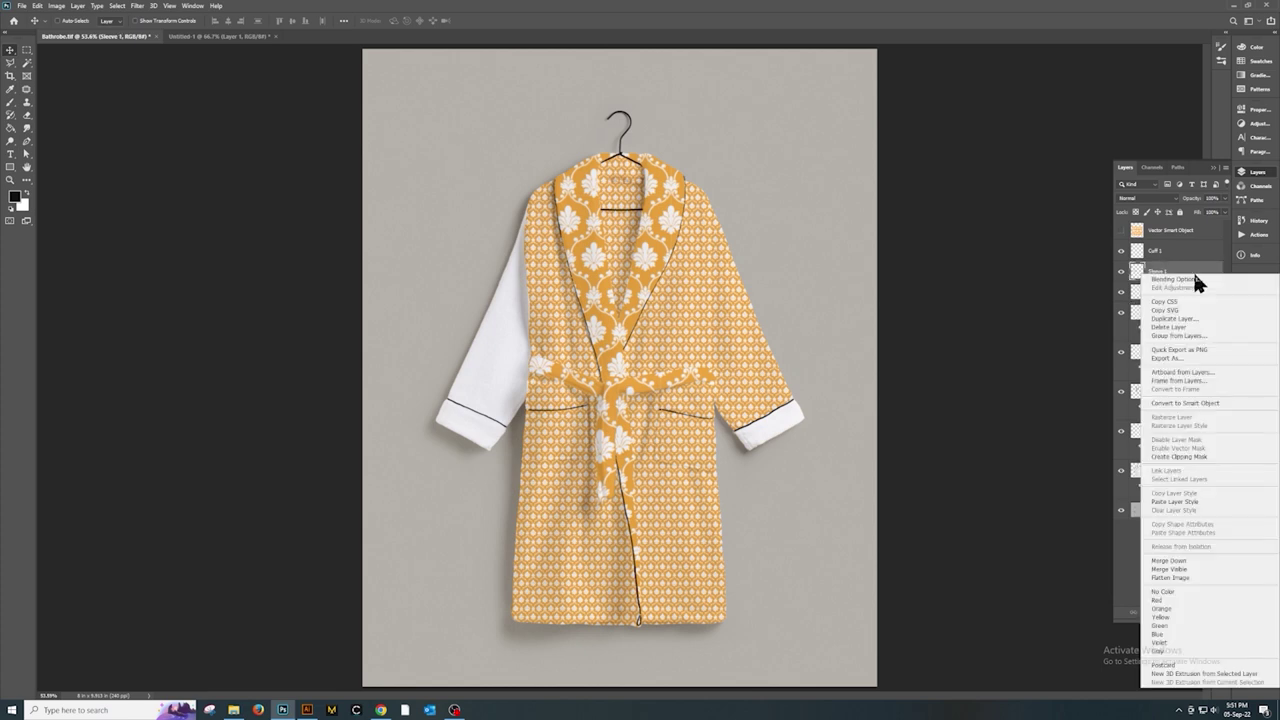
left_click(1159, 501)
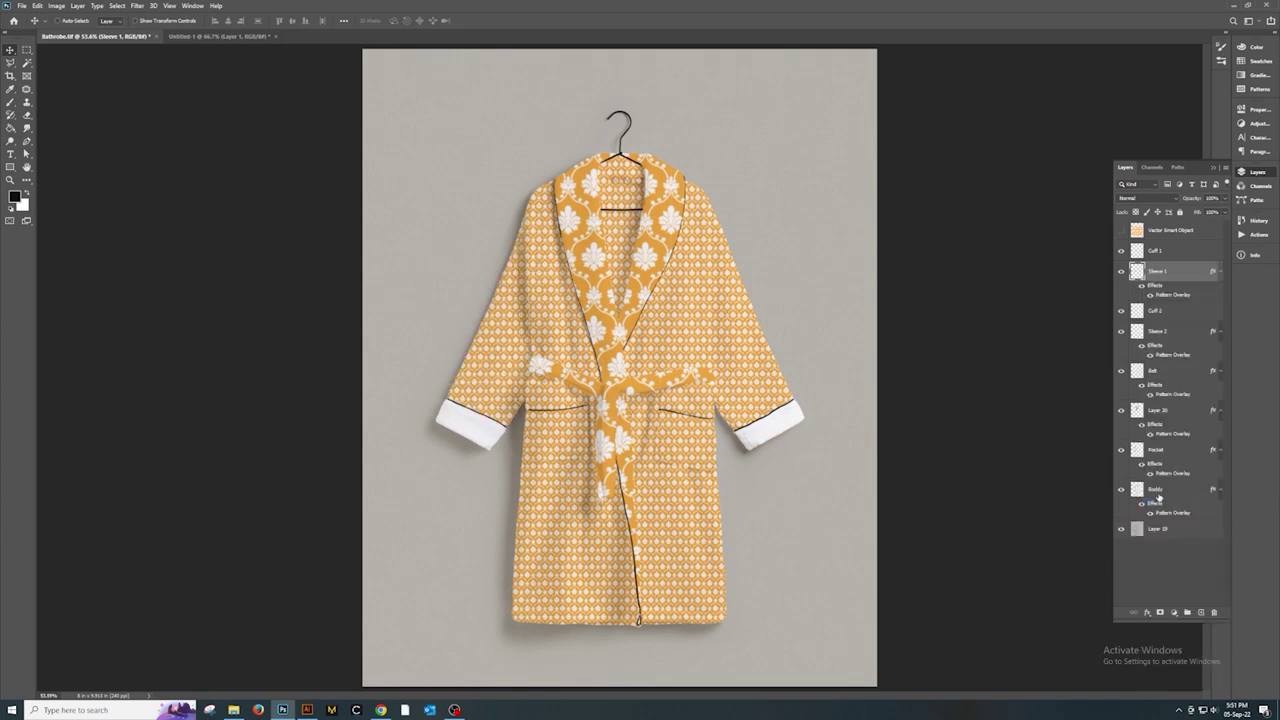
Step: Toggle Cuff 1's visibility to identify which cuff it is
left_click(1160, 252)
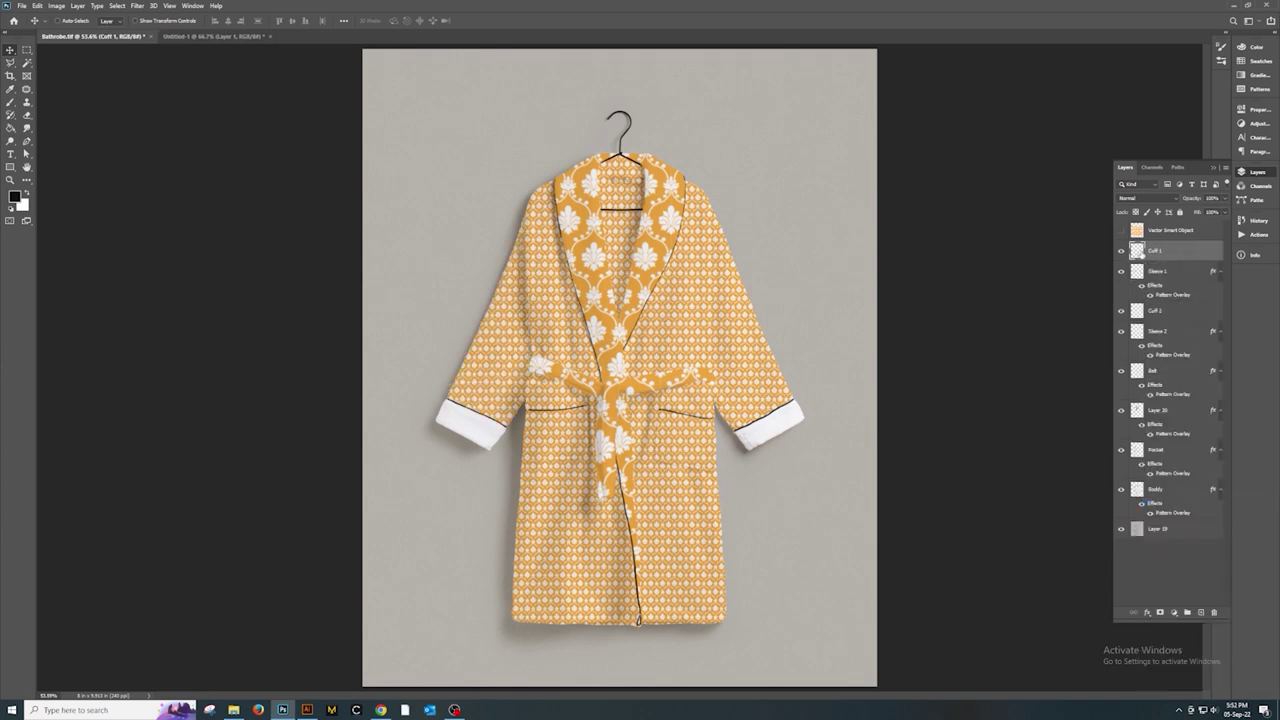
left_click(1122, 251)
left_click(1122, 251)
left_click(1122, 252)
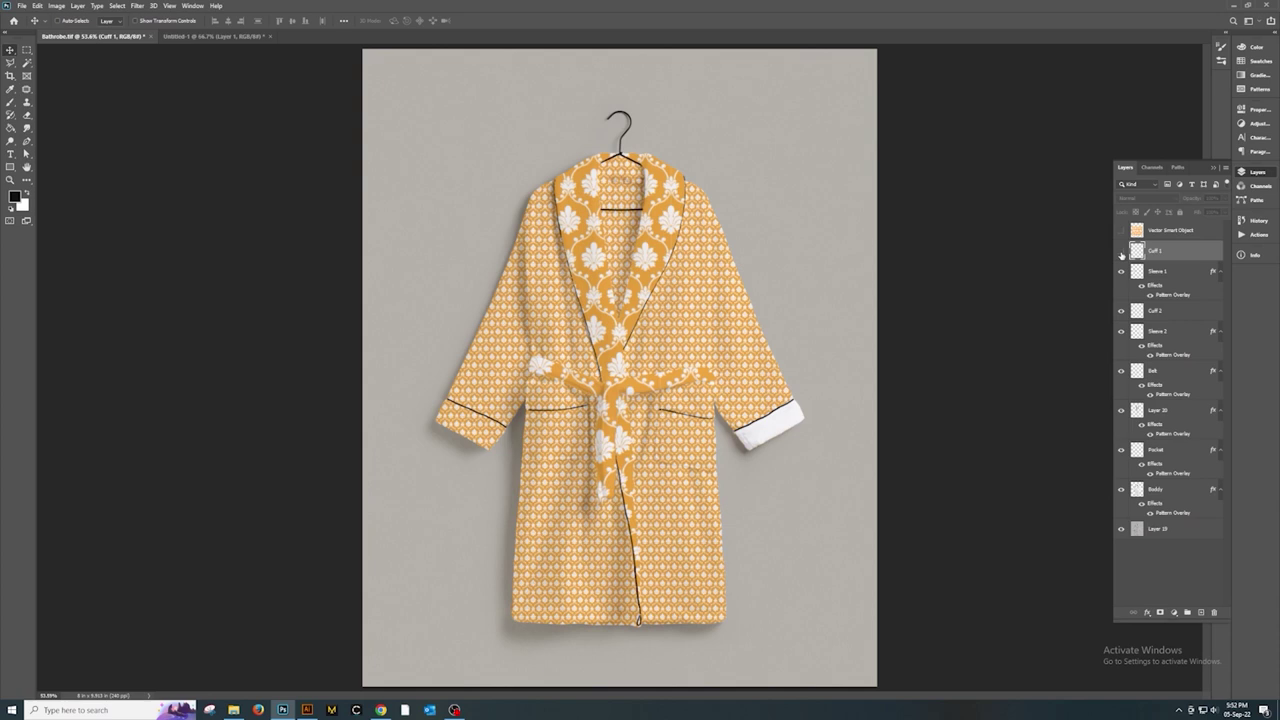
left_click(1122, 252)
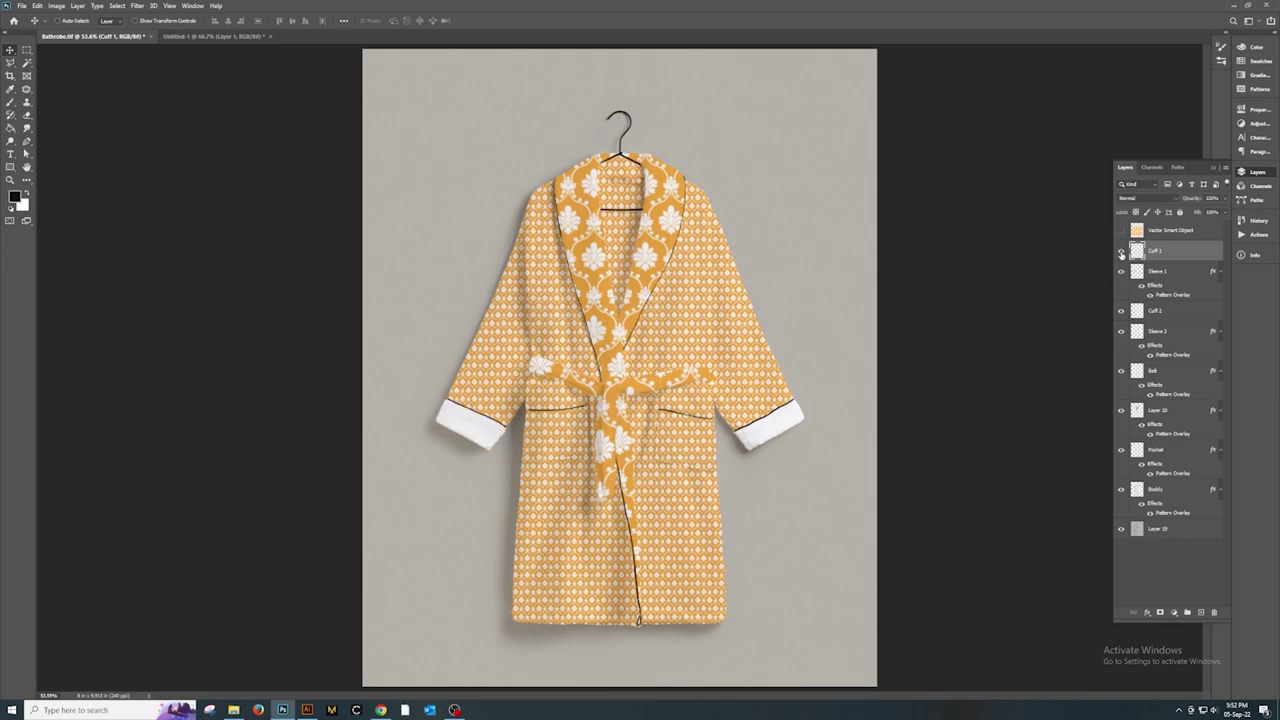
Step: Paste the copied Pattern Overlay style onto Cuff 1 and Cuff 2
right_click(1142, 250)
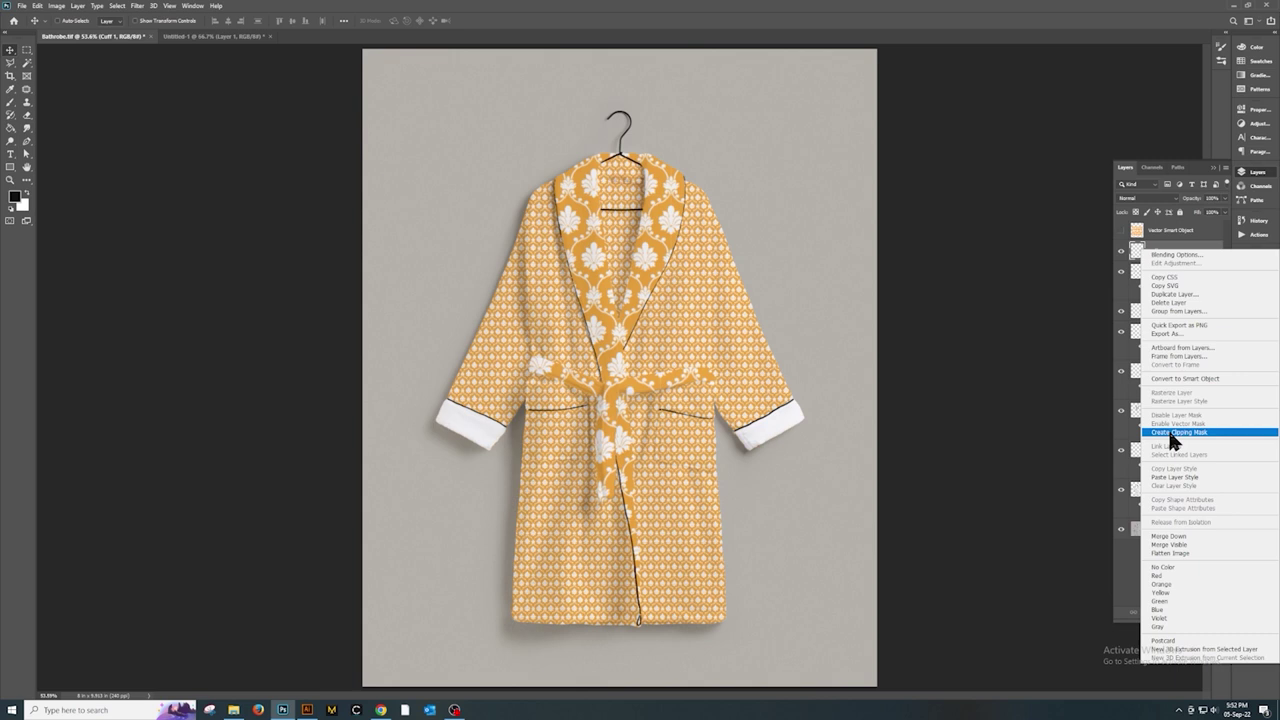
left_click(1164, 478)
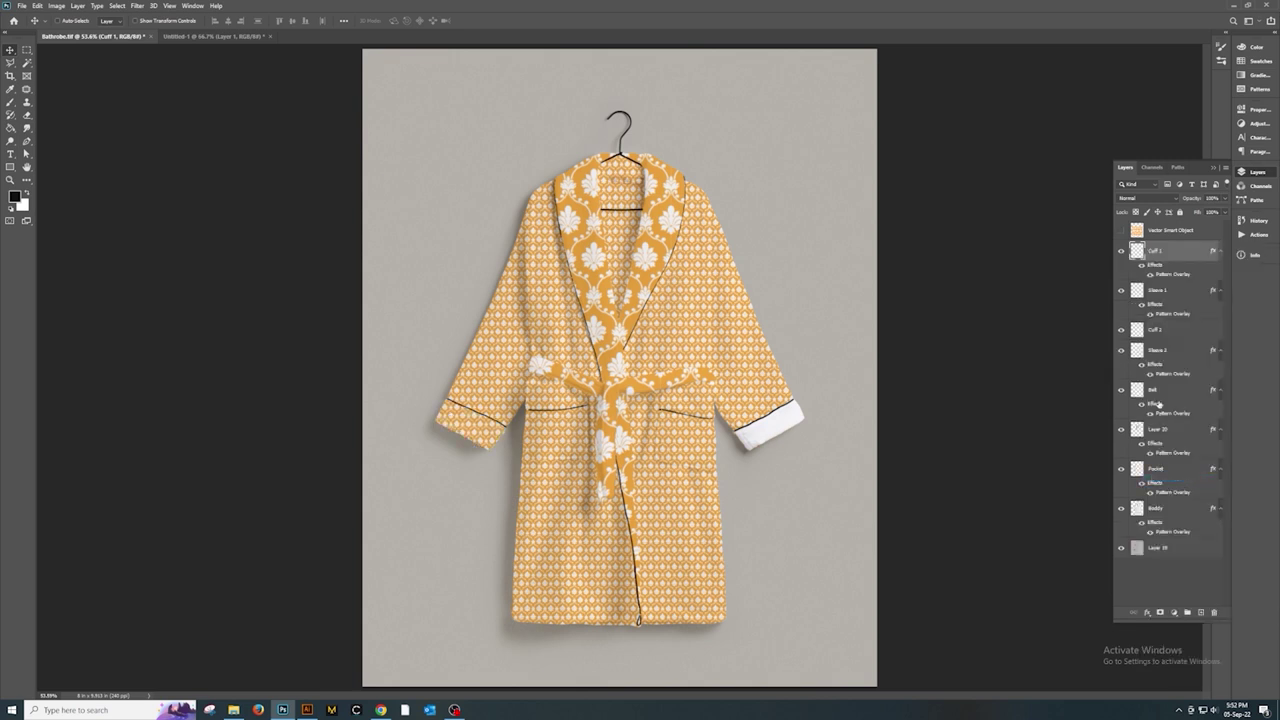
left_click(1170, 328)
right_click(1170, 328)
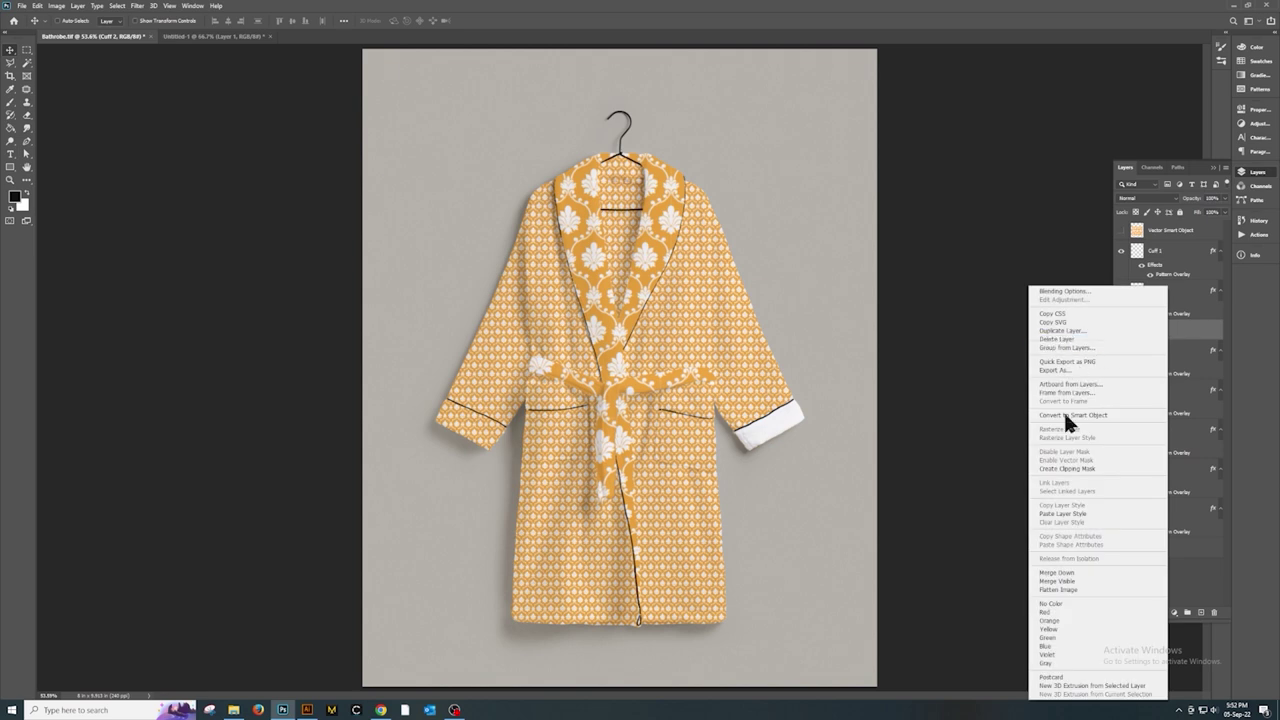
left_click(1050, 514)
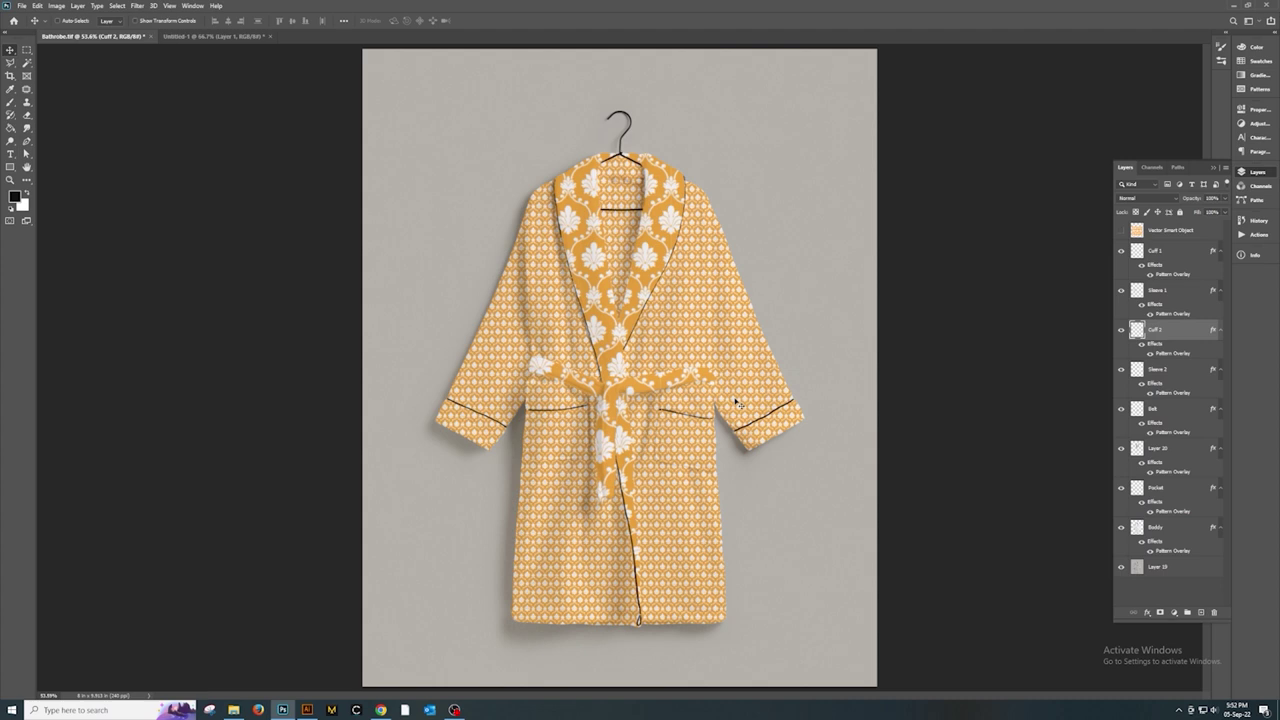